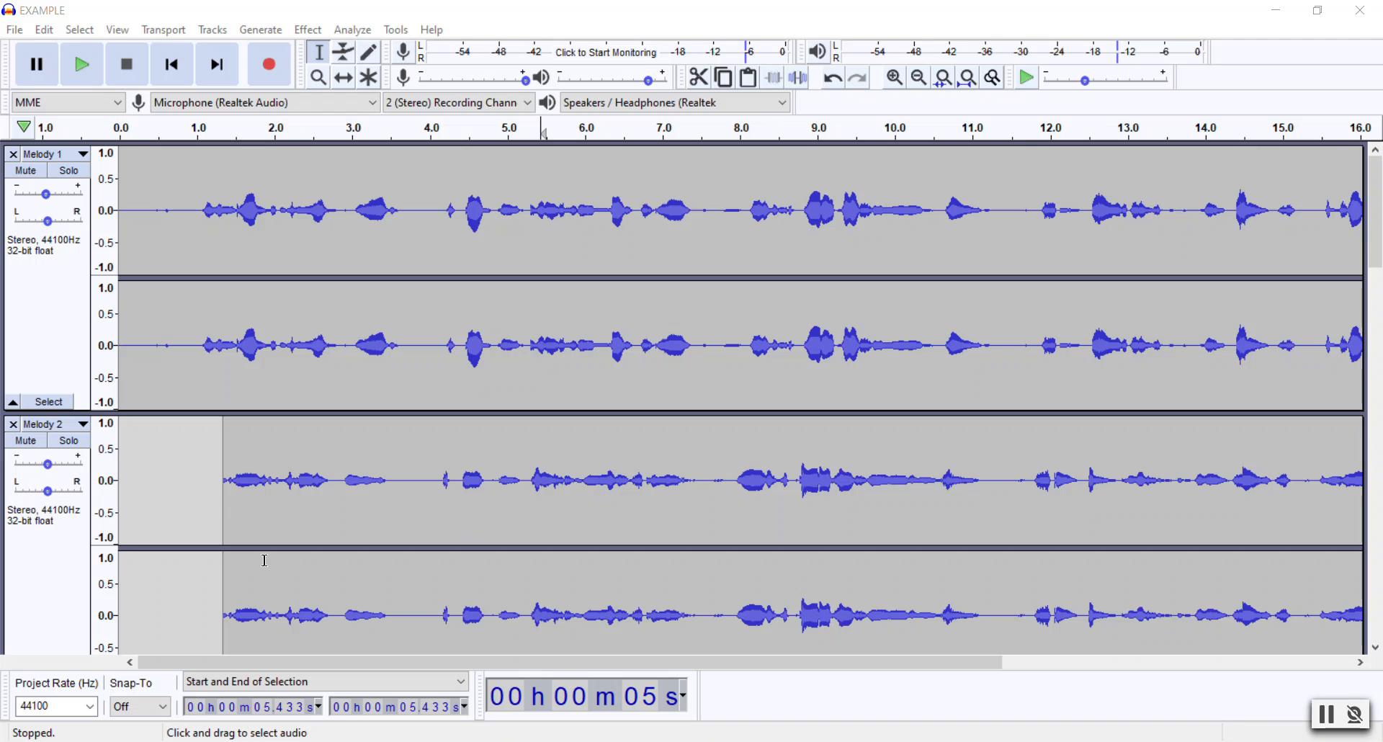
- Shift the Melody 2 track earlier with the Time Shift tool so its audio starts at about 0.6 s
{"action": "left_click", "coordinate": [353, 81]}
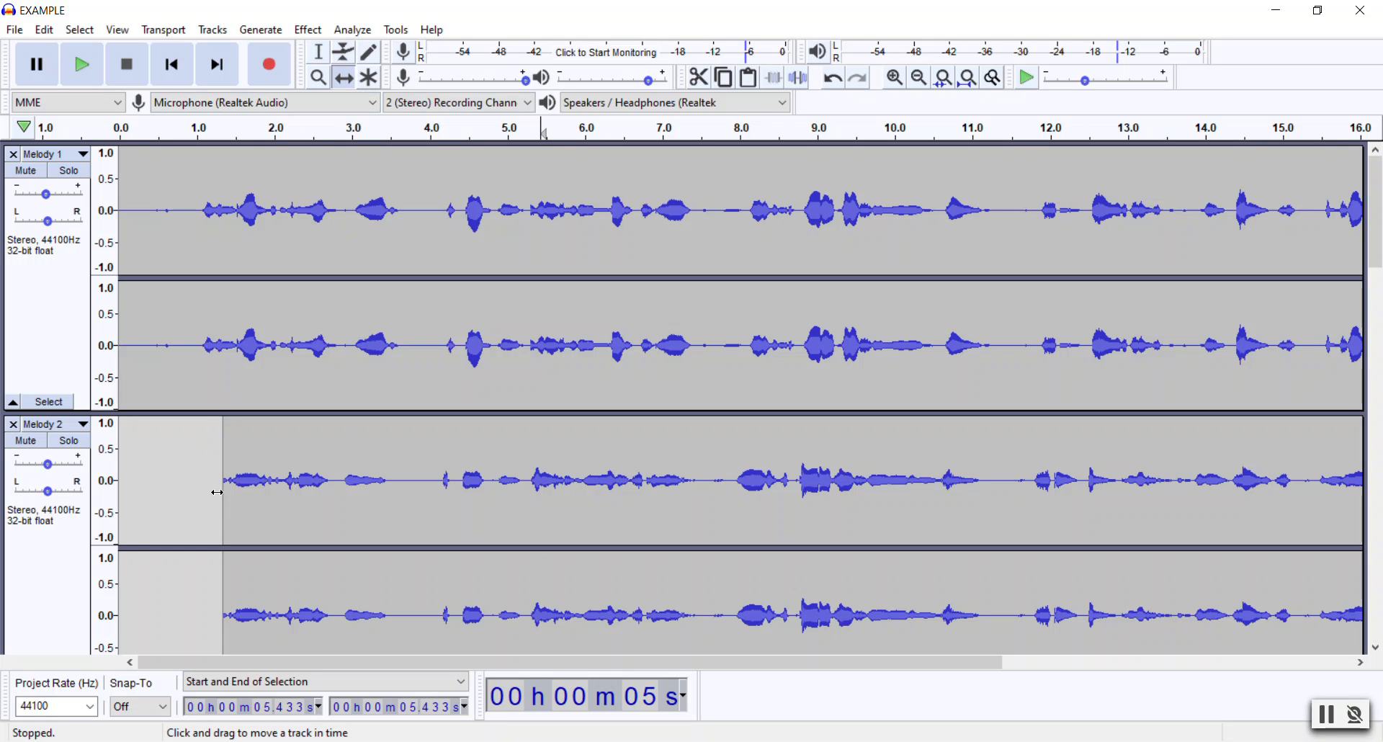
{"action": "scroll", "coordinate": [166, 490], "scroll_direction": "down", "scroll_amount": 1}
{"action": "left_click_drag", "start_coordinate": [228, 485], "coordinate": [172, 485]}
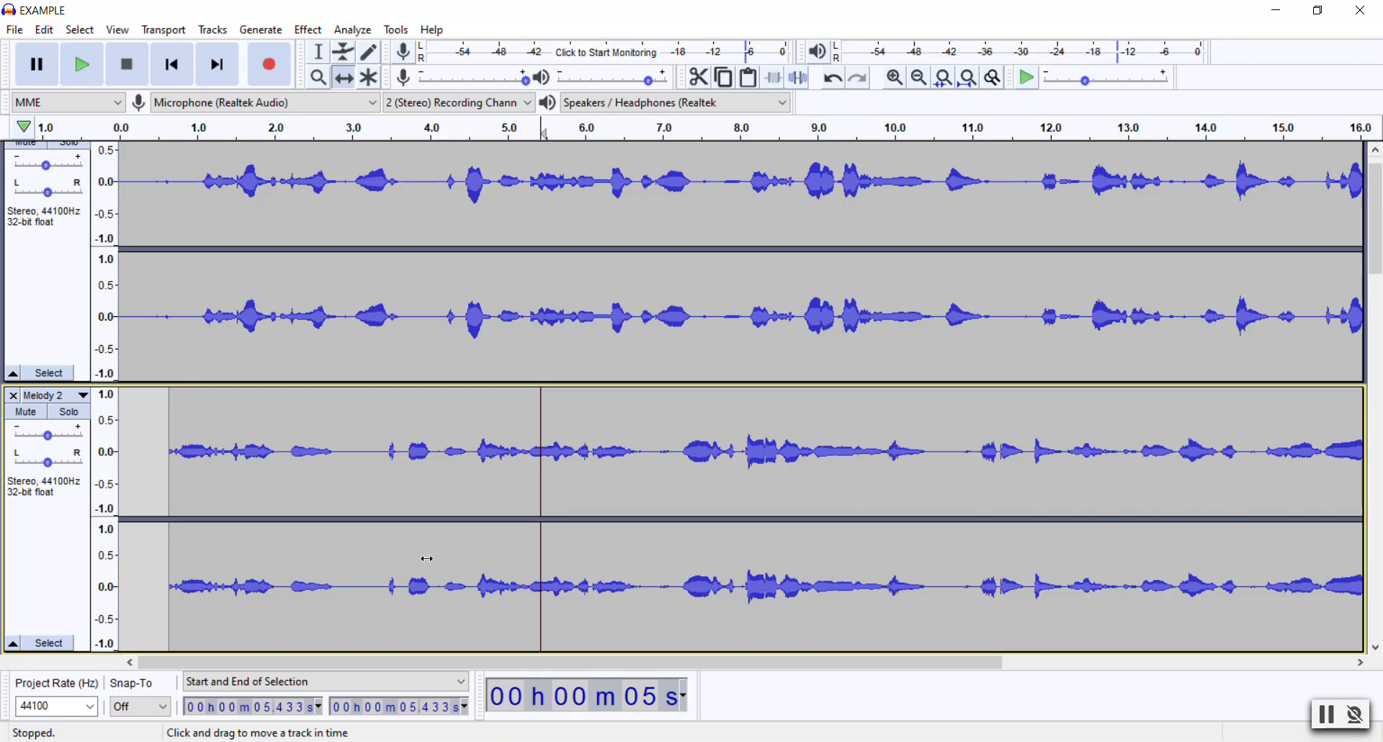
- Mute every track below Melody 2, including the "Ooohs" and Low "Ooohs" tracks
{"action": "scroll", "coordinate": [206, 448], "scroll_direction": "down", "scroll_amount": 8}
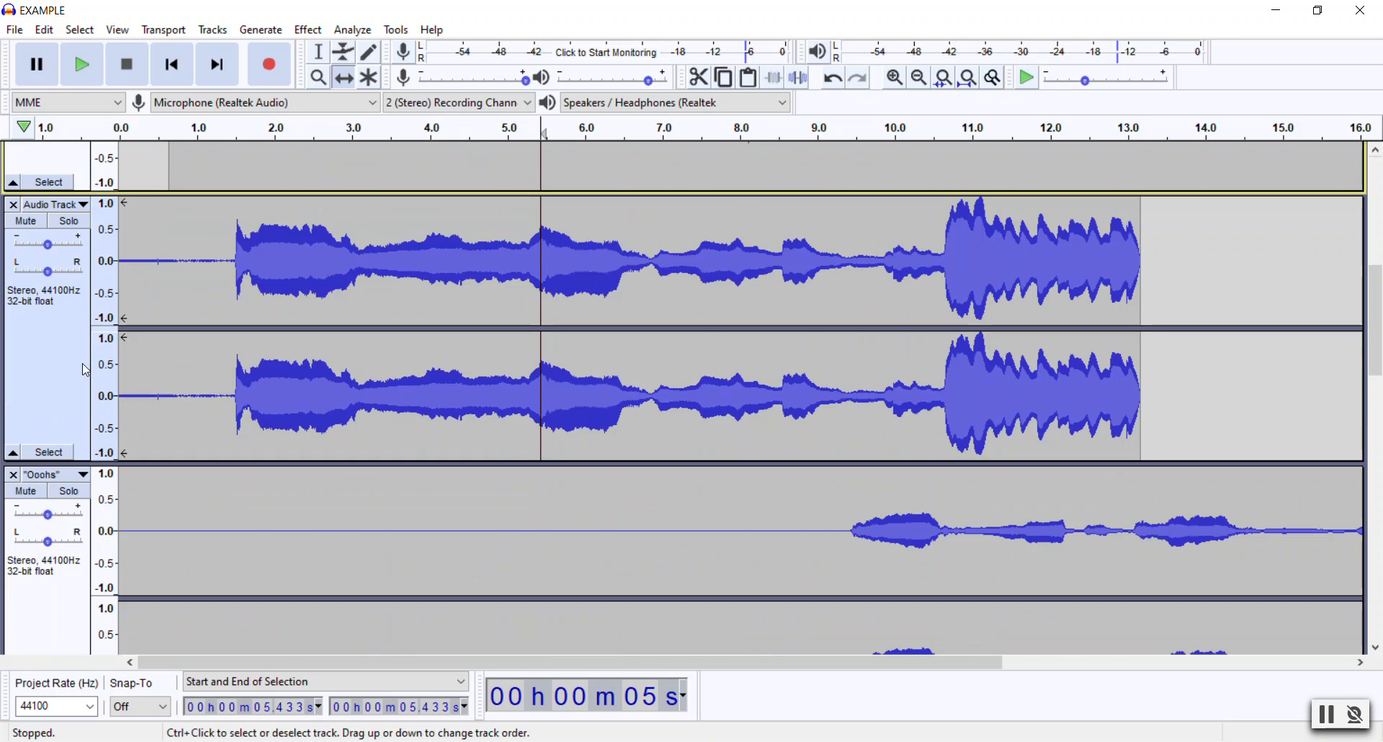
{"action": "left_click", "coordinate": [29, 221]}
{"action": "left_click", "coordinate": [29, 493]}
{"action": "scroll", "coordinate": [36, 515], "scroll_direction": "down", "scroll_amount": 5}
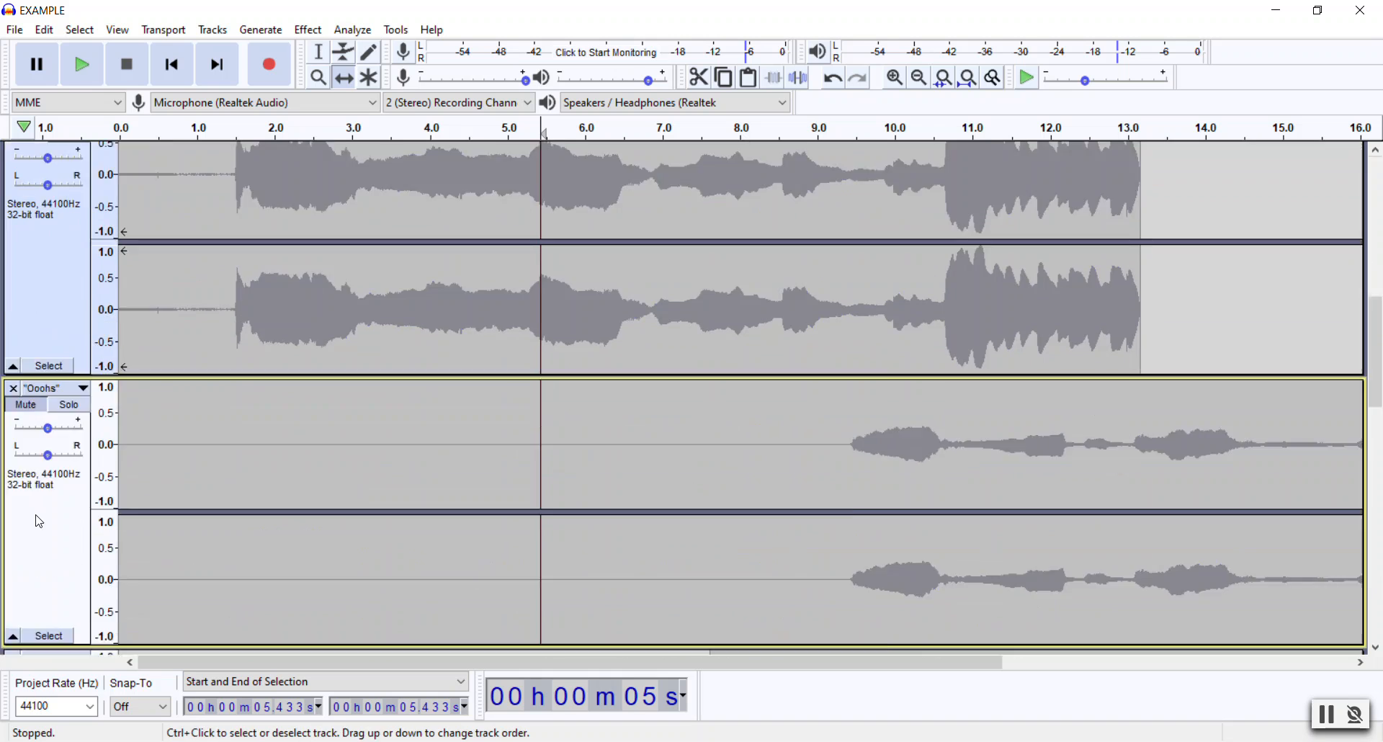
{"action": "left_click", "coordinate": [27, 448]}
{"action": "scroll", "coordinate": [29, 450], "scroll_direction": "down", "scroll_amount": 5}
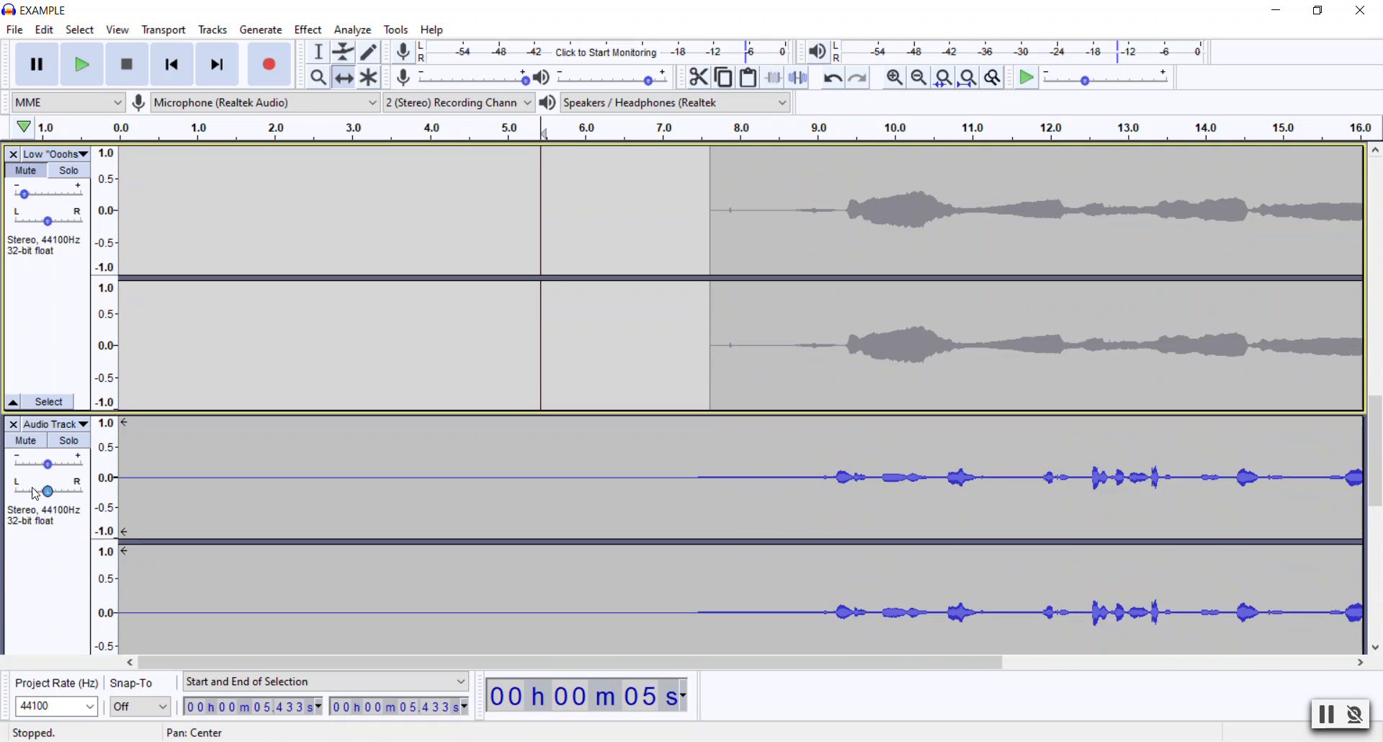
{"action": "left_click", "coordinate": [32, 439]}
{"action": "scroll", "coordinate": [38, 461], "scroll_direction": "down", "scroll_amount": 5}
{"action": "left_click", "coordinate": [26, 452]}
{"action": "scroll", "coordinate": [33, 461], "scroll_direction": "down", "scroll_amount": 5}
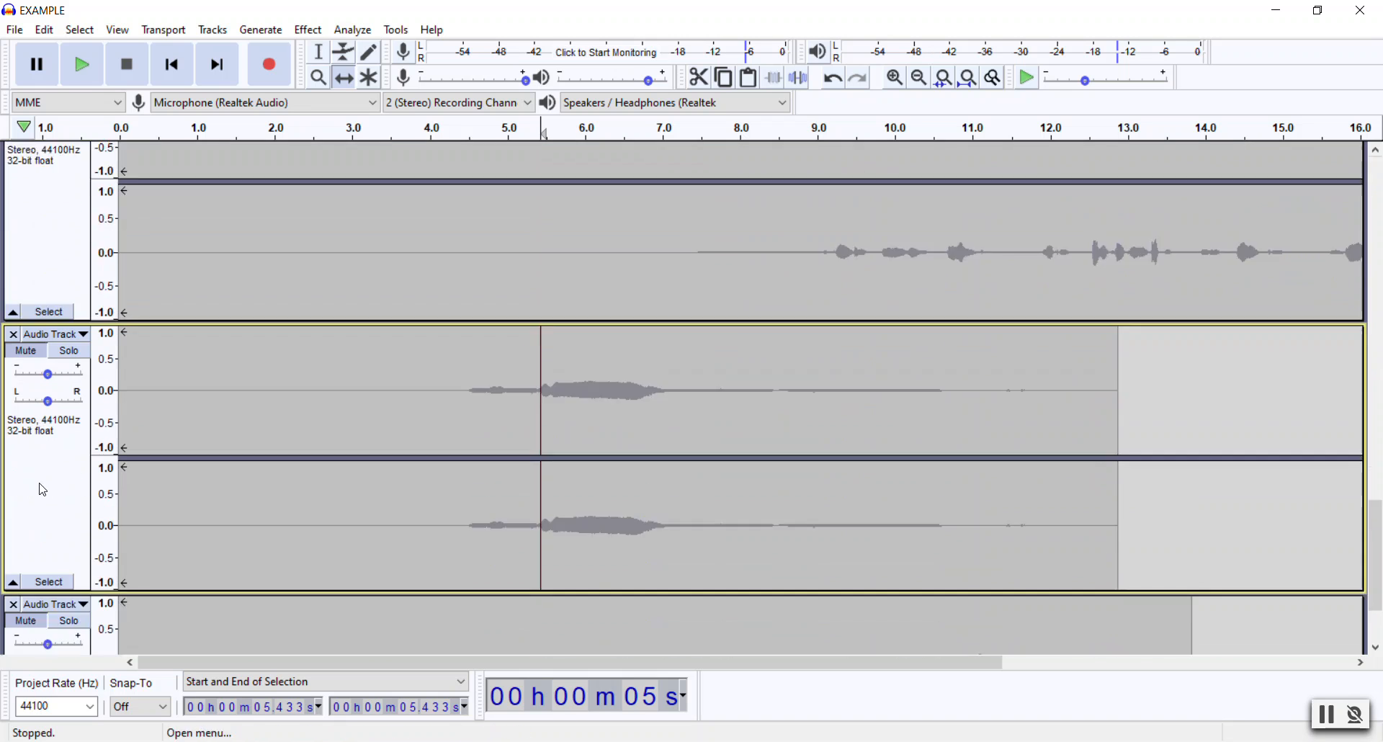
{"action": "scroll", "coordinate": [187, 485], "scroll_direction": "down", "scroll_amount": 15}
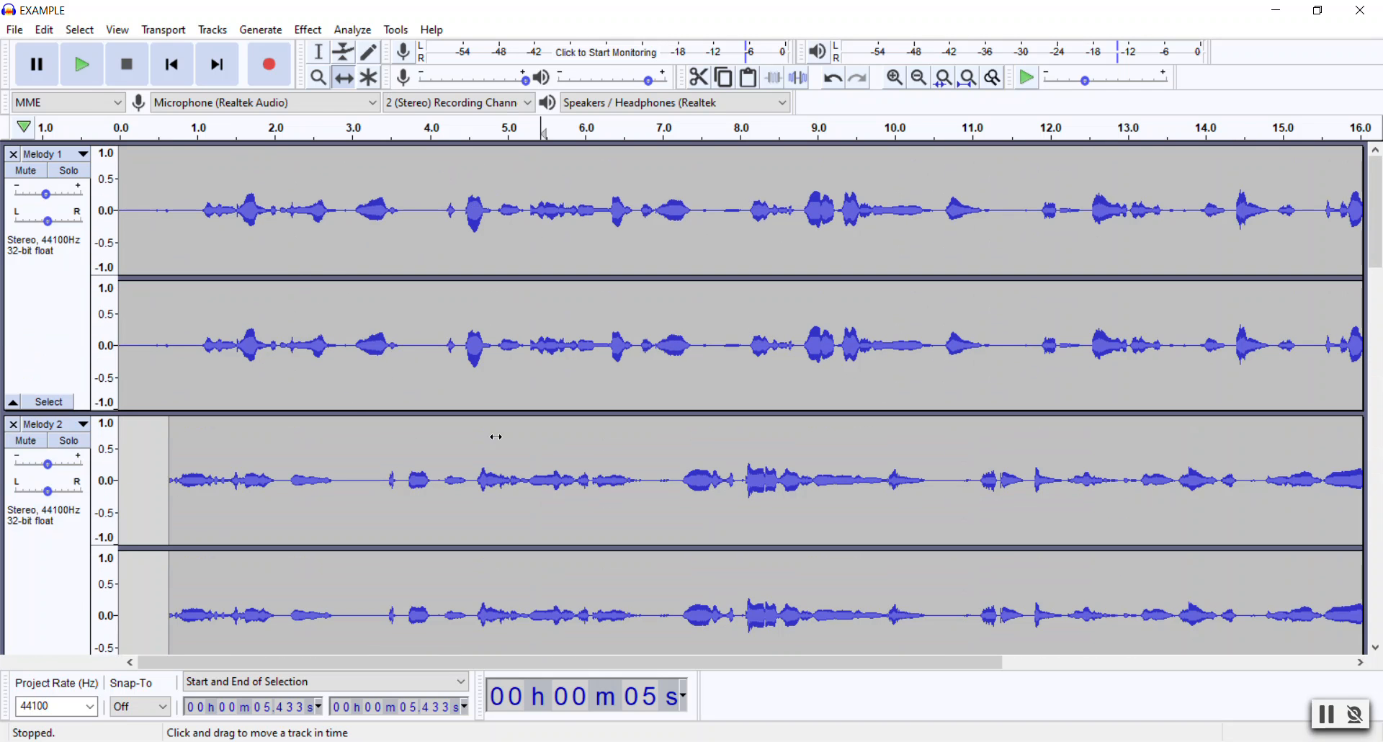
- Play the two melody tracks from about 5.4 s to hear their offset, and stop playback
{"action": "left_click", "coordinate": [76, 84]}
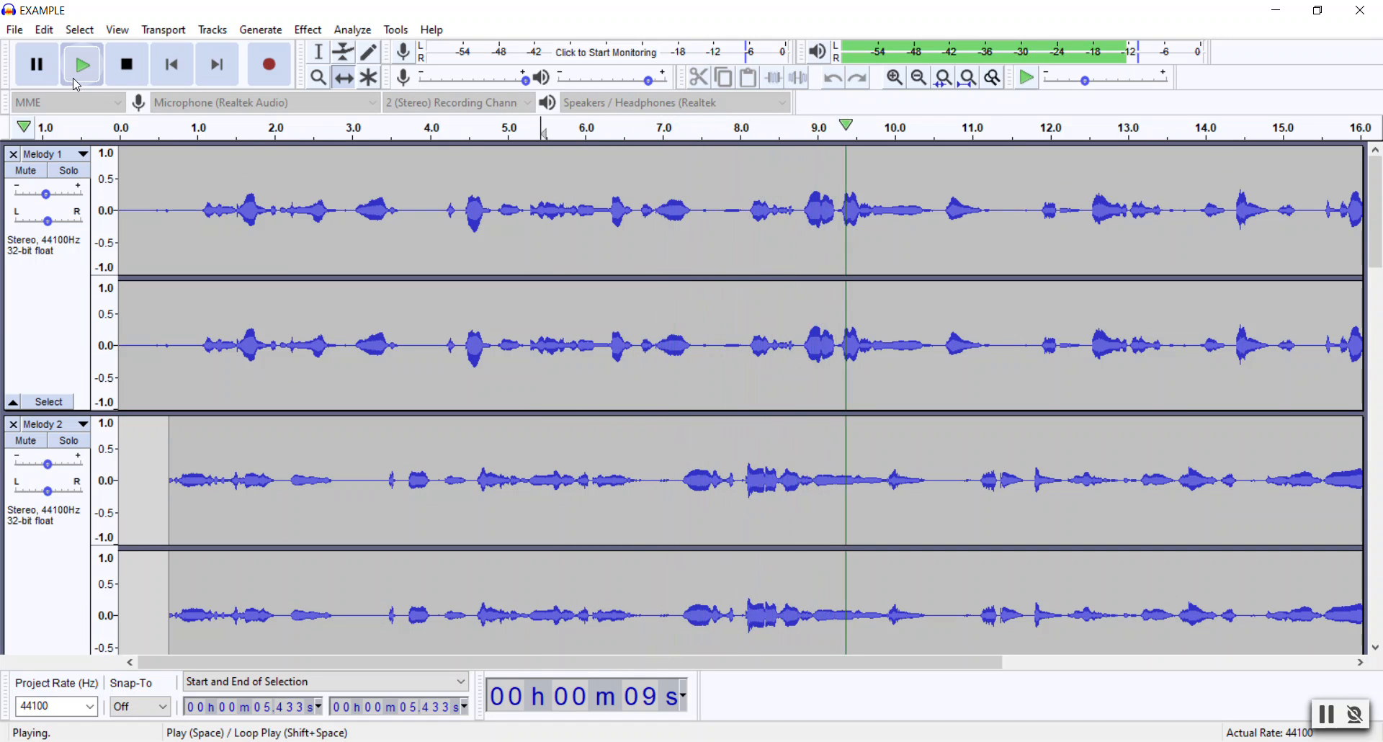
{"action": "left_click", "coordinate": [144, 75]}
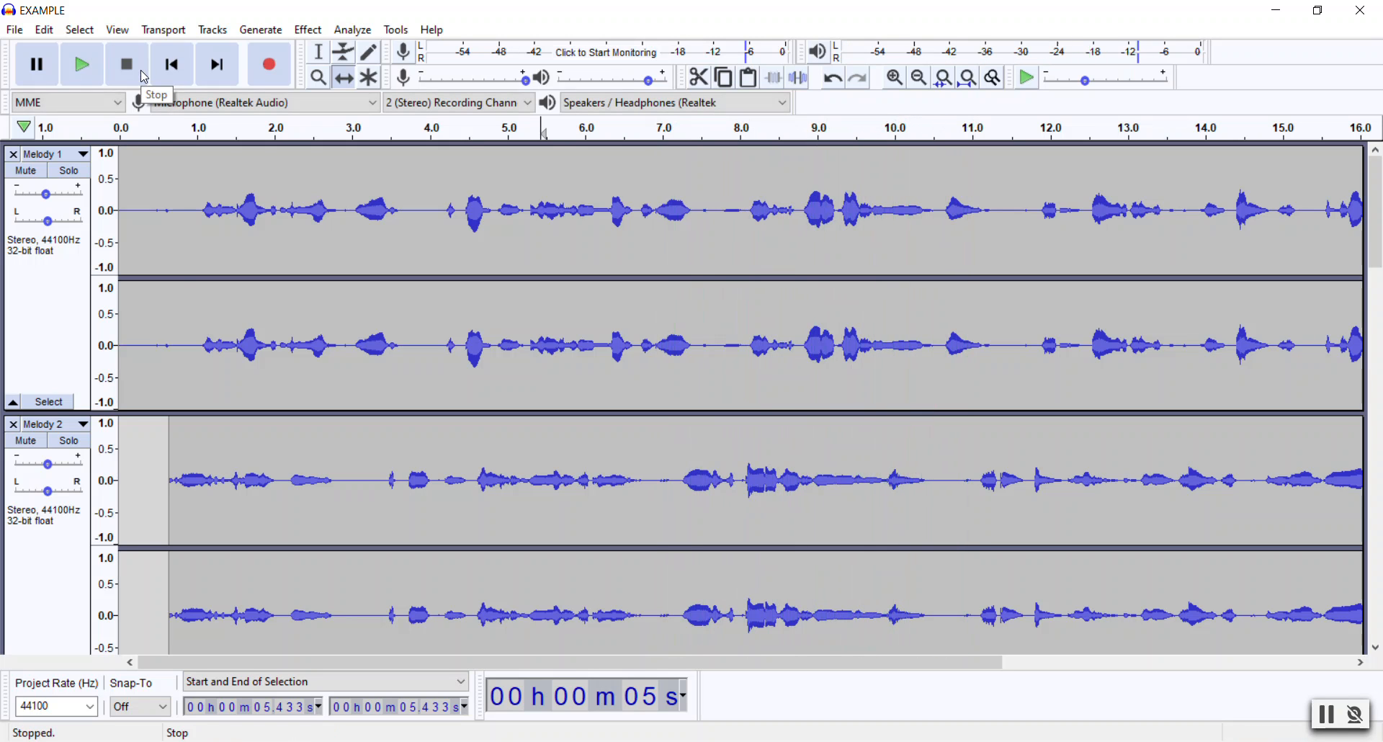
- Place the playback cursor at 0 s in Melody 1 with the Selection tool and play a few seconds from there
{"action": "left_click", "coordinate": [319, 52]}
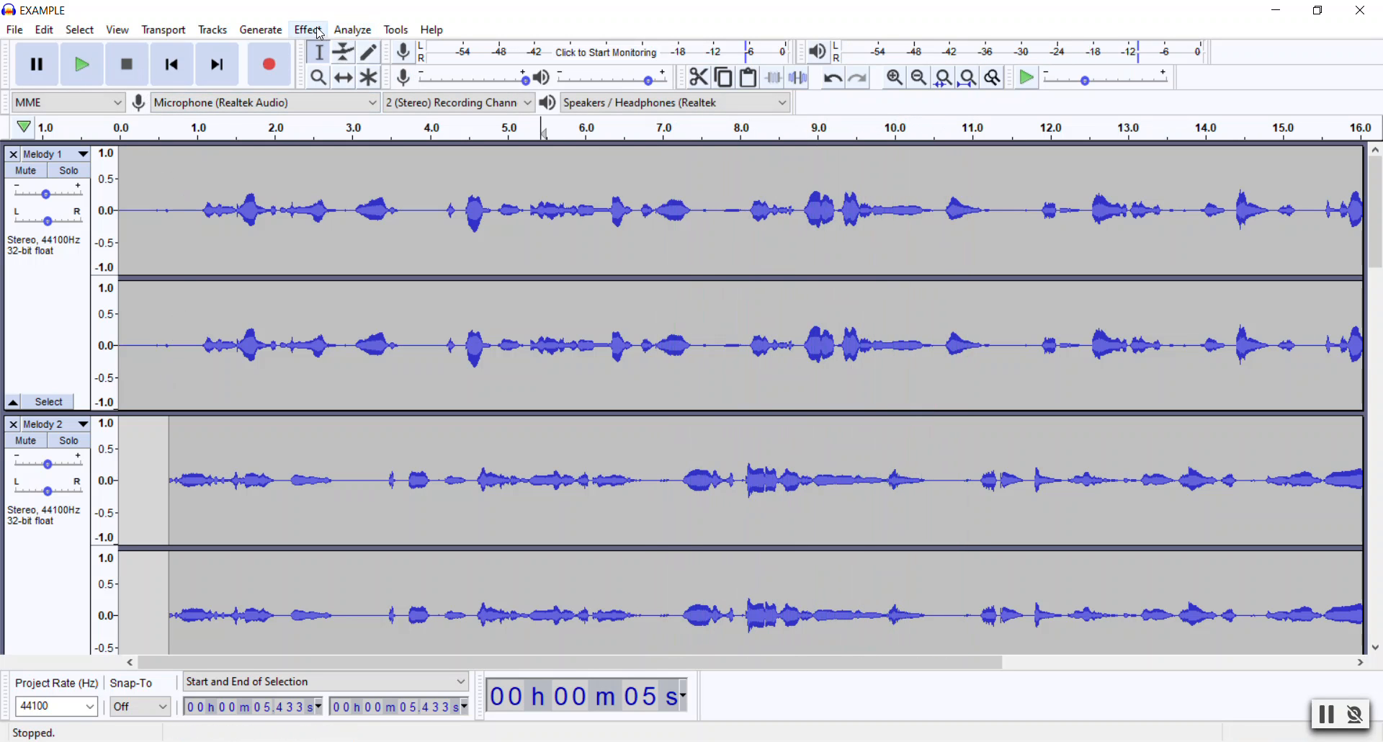
{"action": "left_click", "coordinate": [122, 399]}
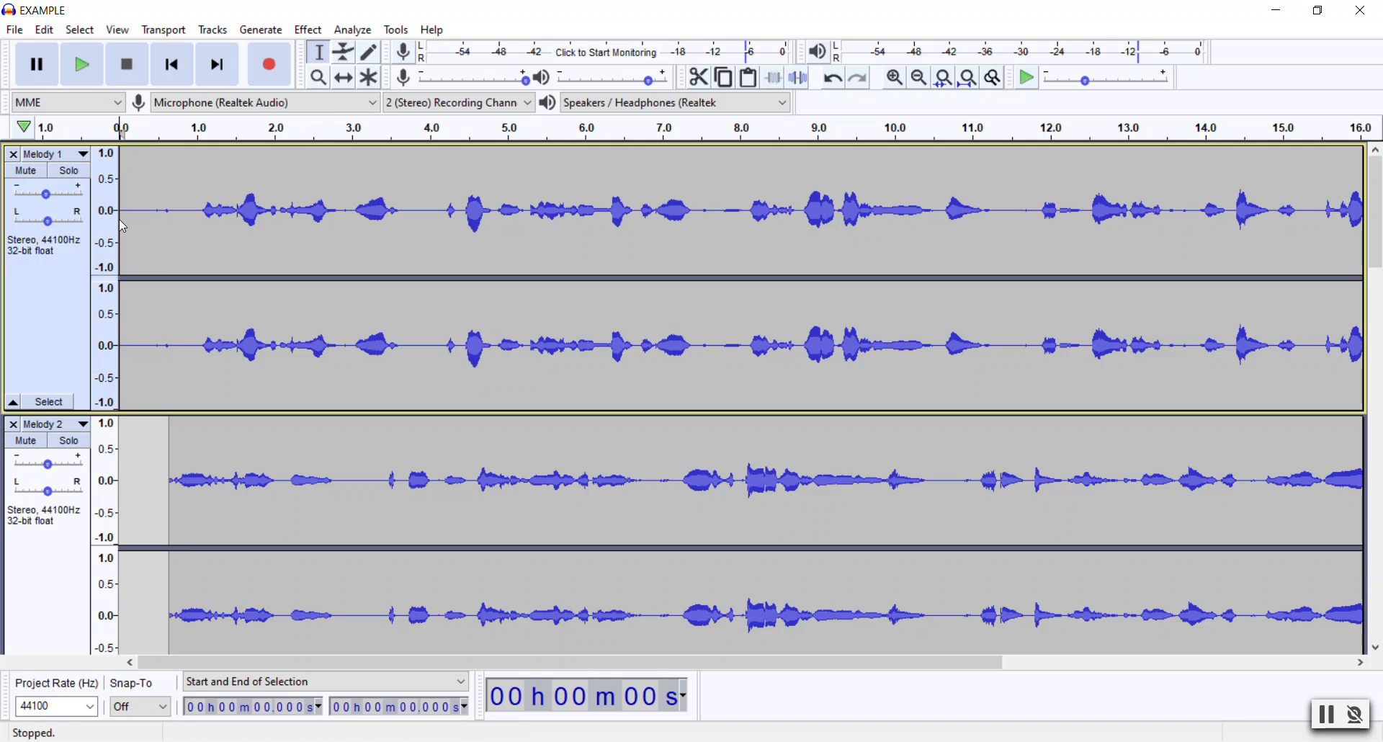
{"action": "left_click", "coordinate": [120, 454]}
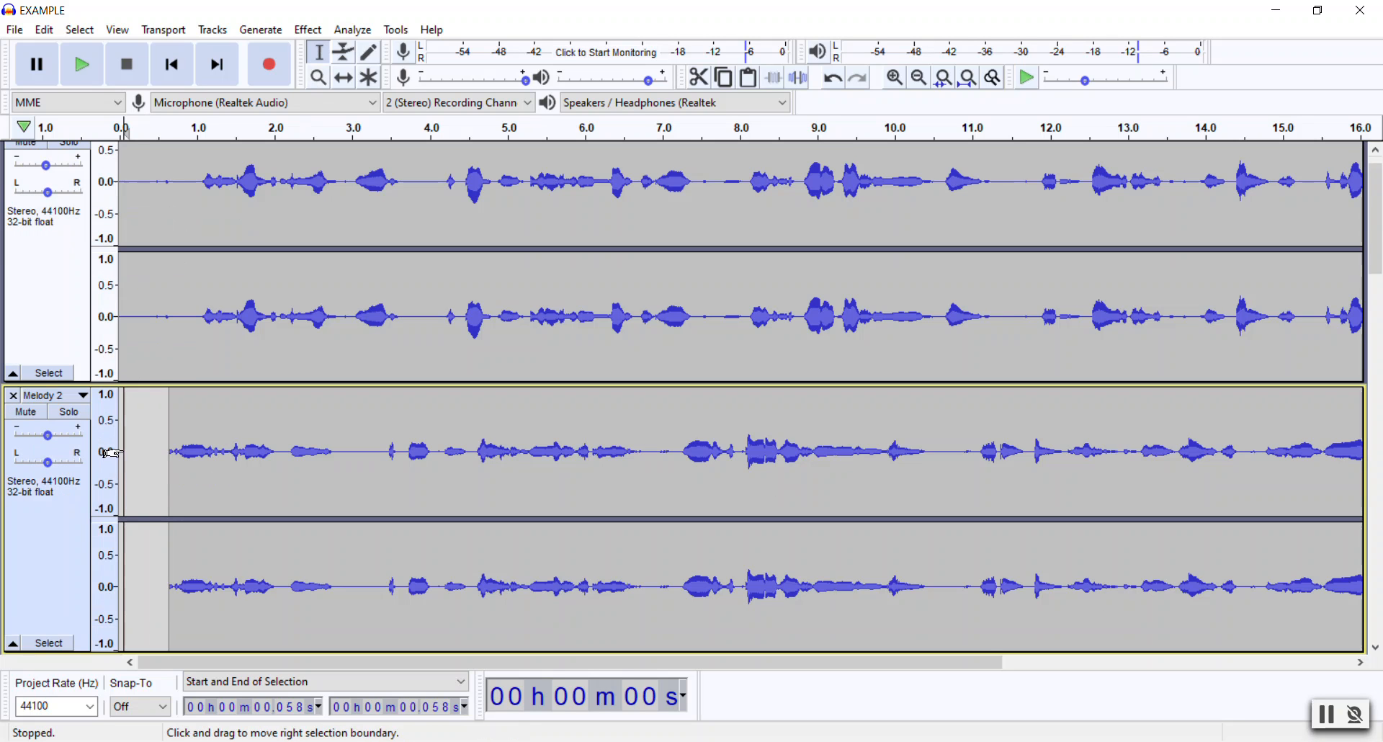
{"action": "left_click", "coordinate": [569, 238]}
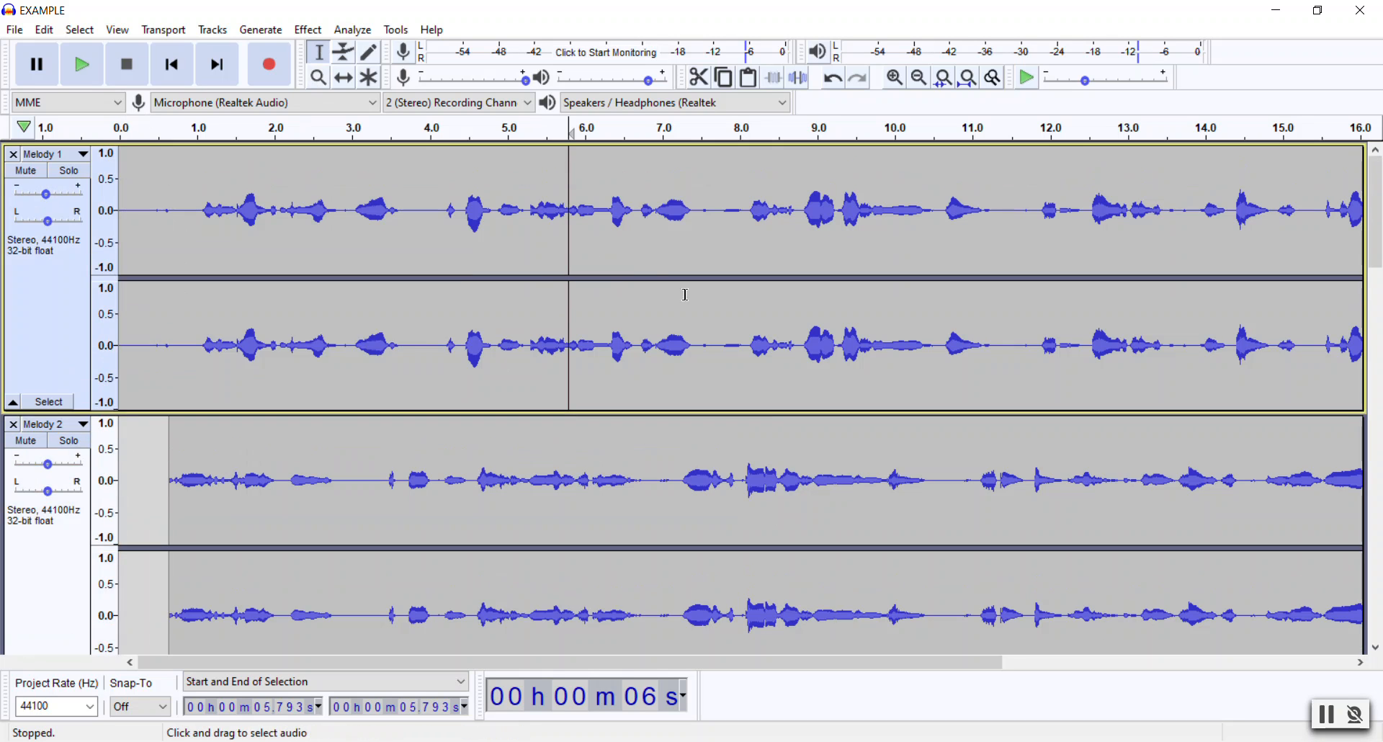
{"action": "left_click", "coordinate": [790, 510]}
{"action": "scroll", "coordinate": [186, 396], "scroll_direction": "up", "scroll_amount": 1}
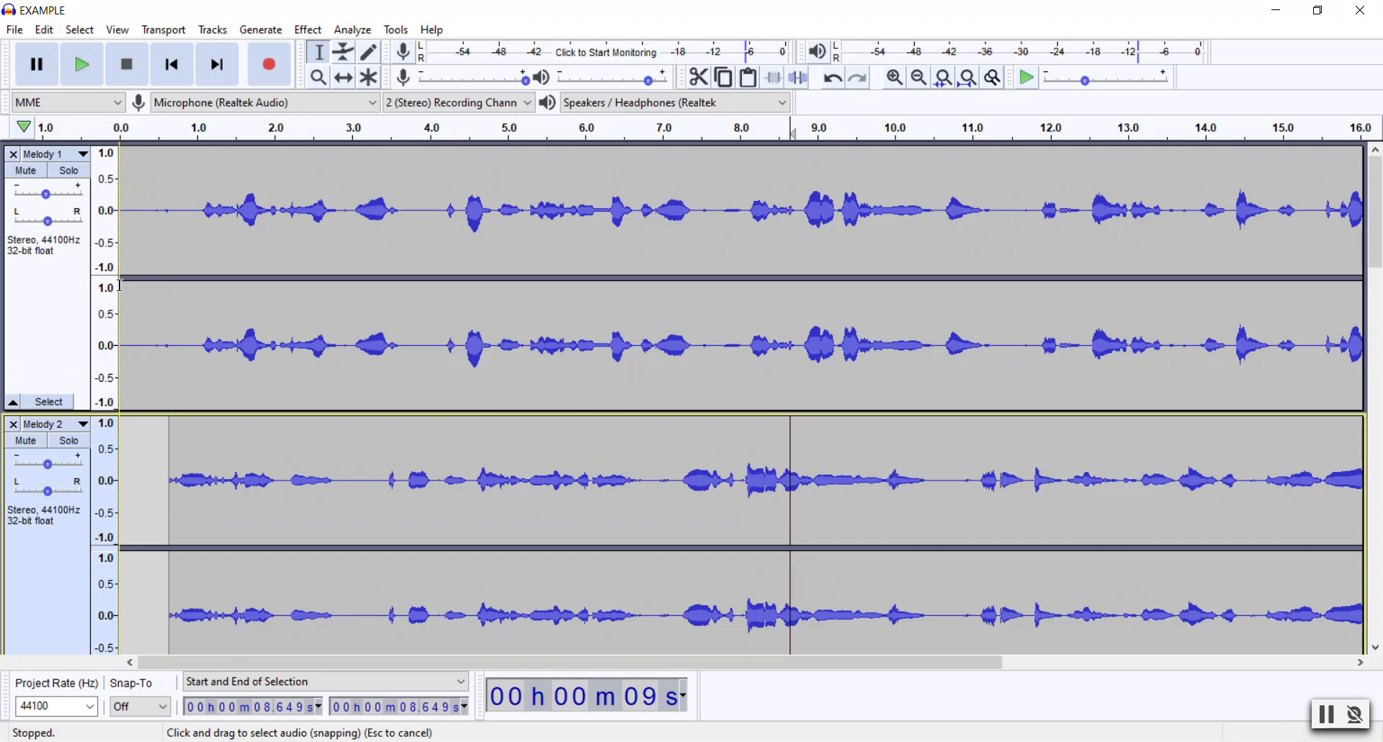
{"action": "left_click", "coordinate": [120, 286]}
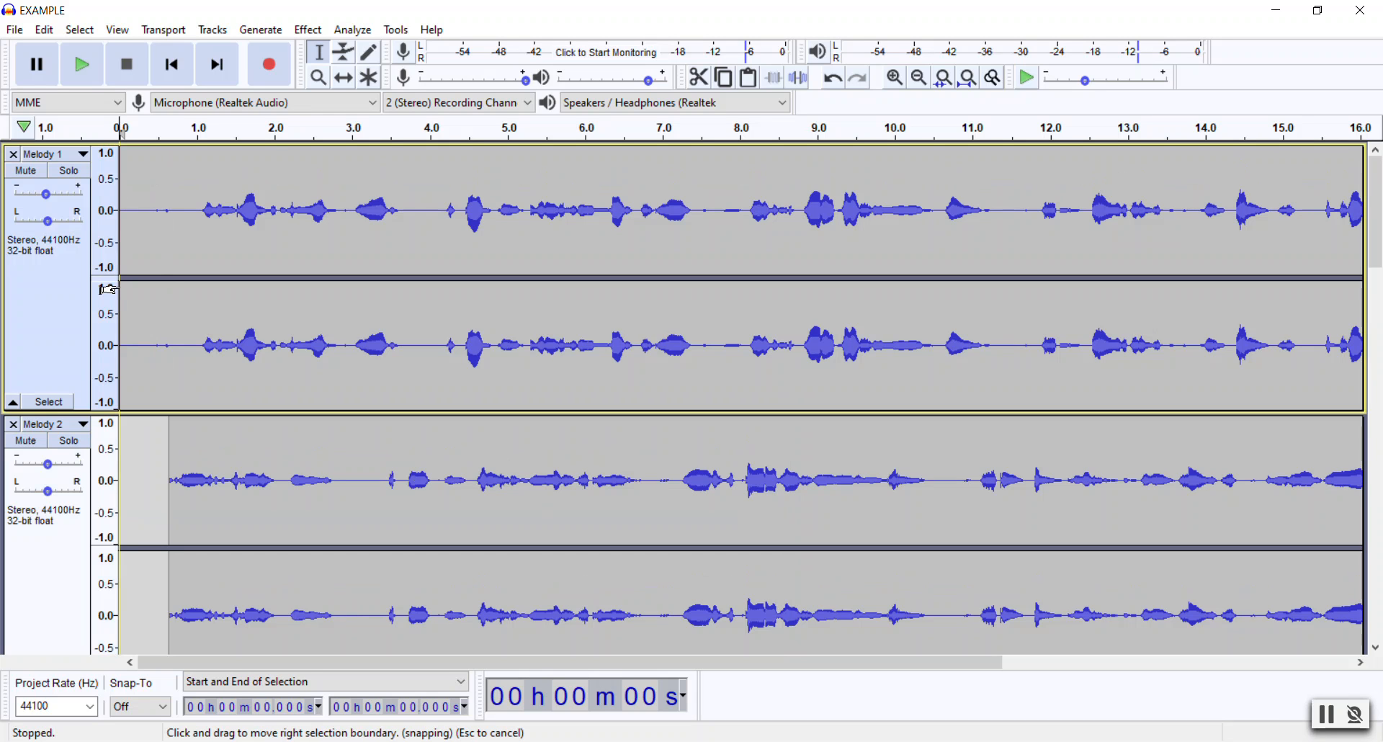
{"action": "left_click", "coordinate": [96, 75]}
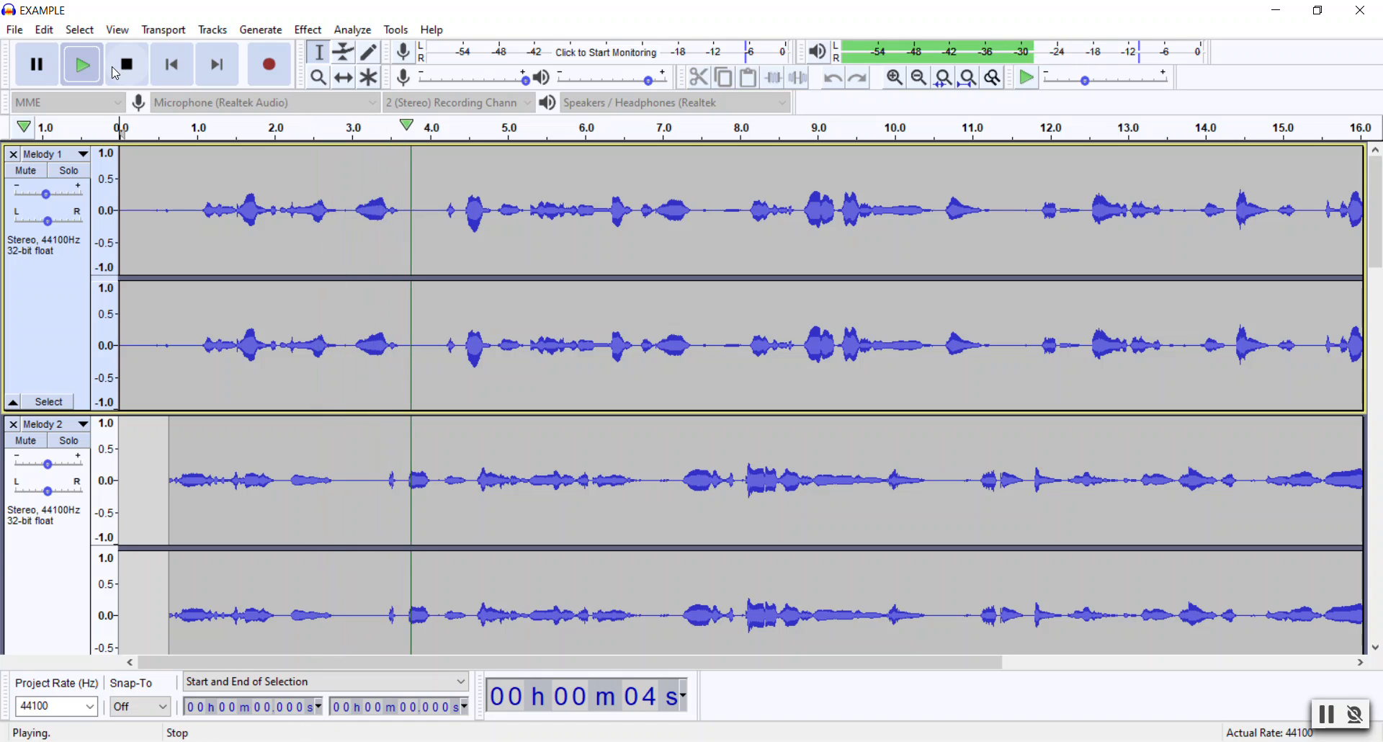
{"action": "left_click", "coordinate": [139, 81]}
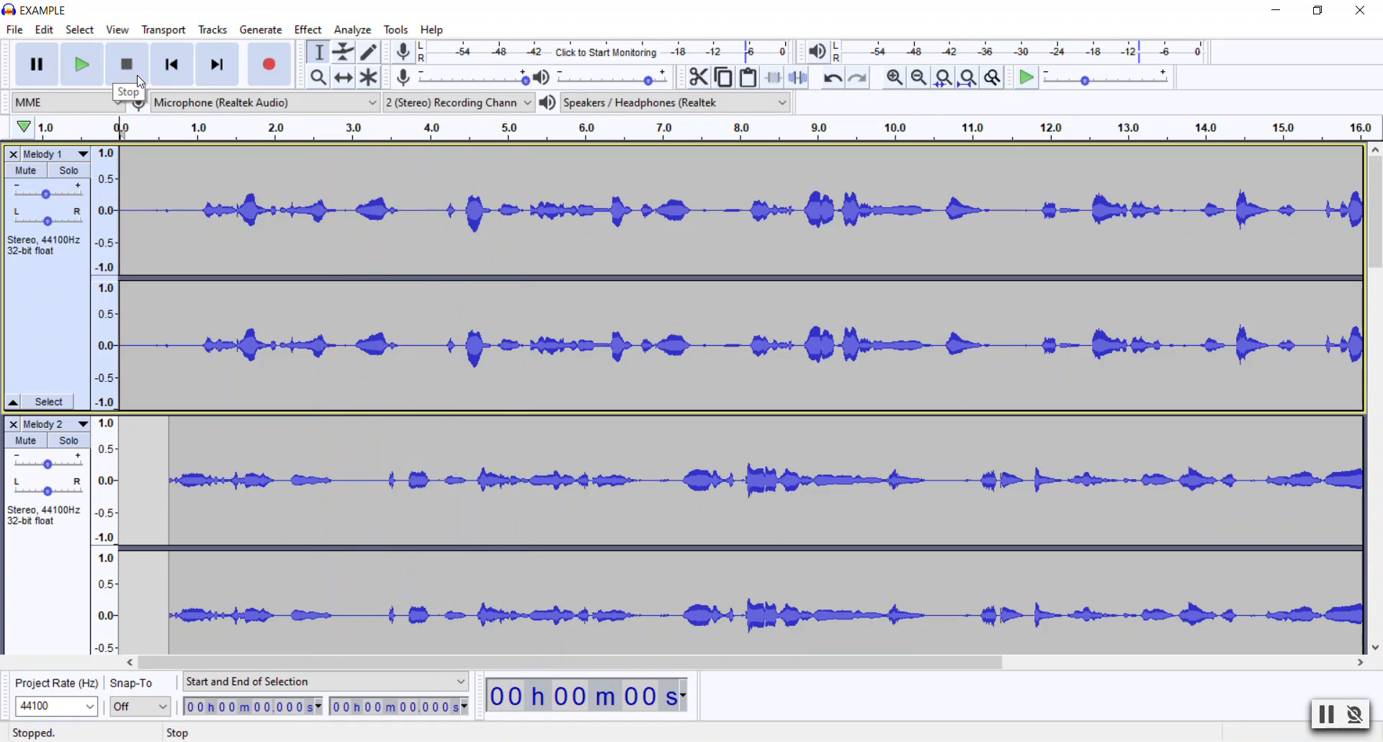
- Shift Melody 2 to start at about 1.3 s with the Time Shift tool, and play both melodies to check their timing
{"action": "left_click", "coordinate": [355, 85]}
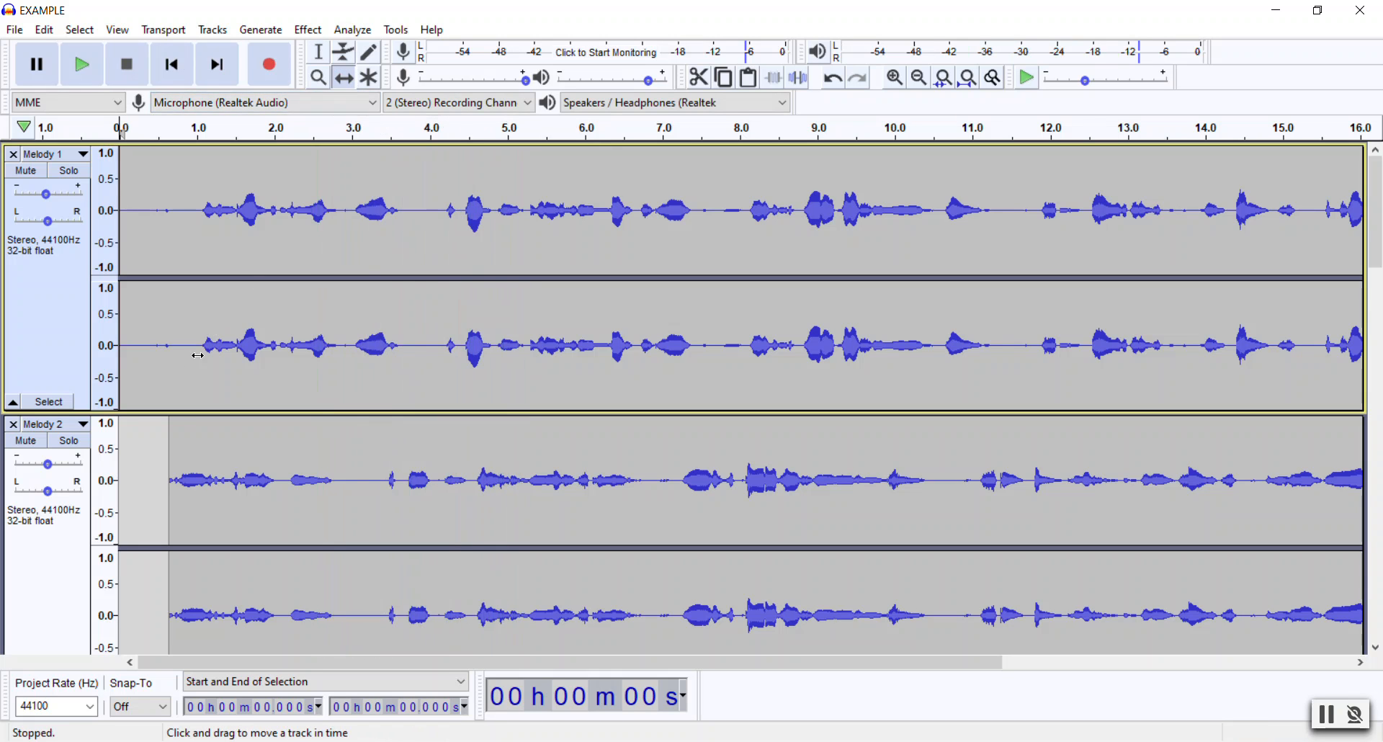
{"action": "left_click_drag", "start_coordinate": [163, 435], "coordinate": [221, 434]}
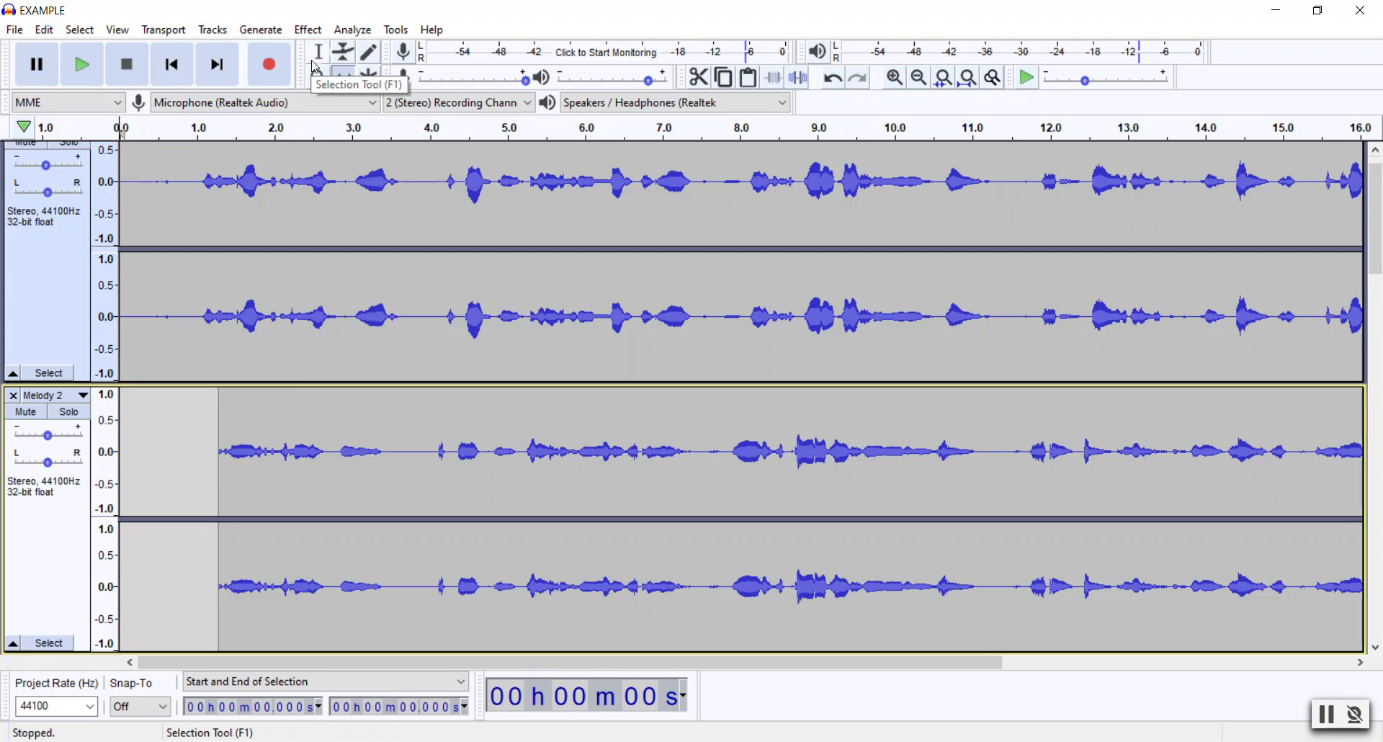
{"action": "key", "text": "space"}
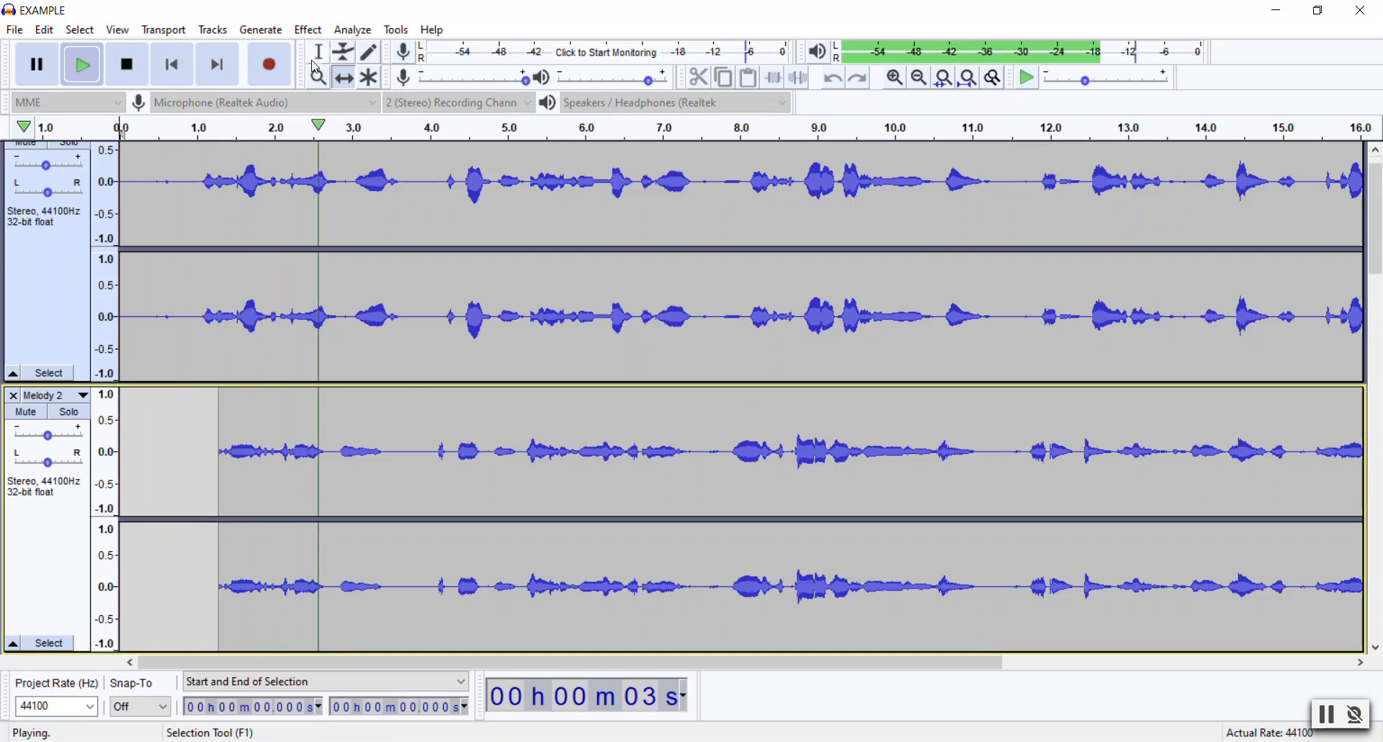
{"action": "left_click", "coordinate": [94, 65]}
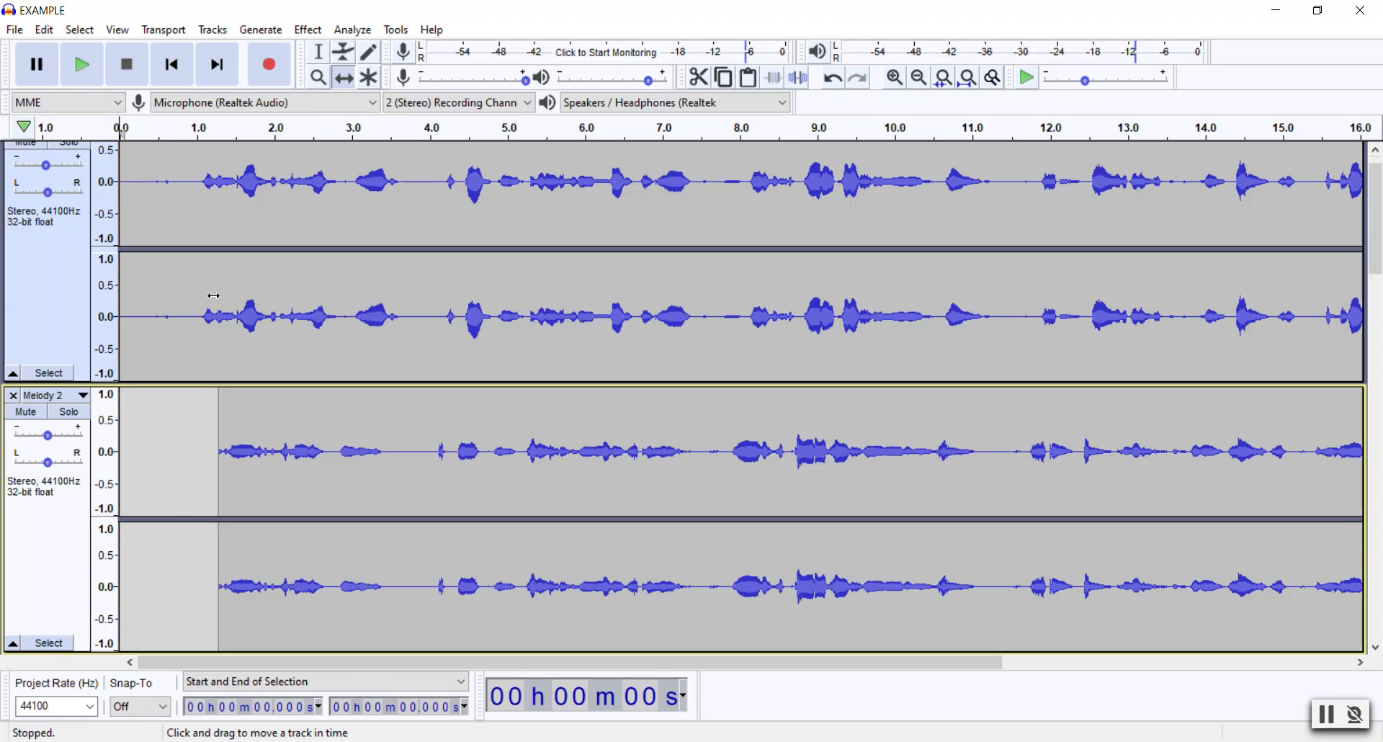
- Nudge Melody 2 earlier so it starts at about 1.2 s, and play the beginning briefly
{"action": "left_click_drag", "start_coordinate": [222, 407], "coordinate": [219, 407]}
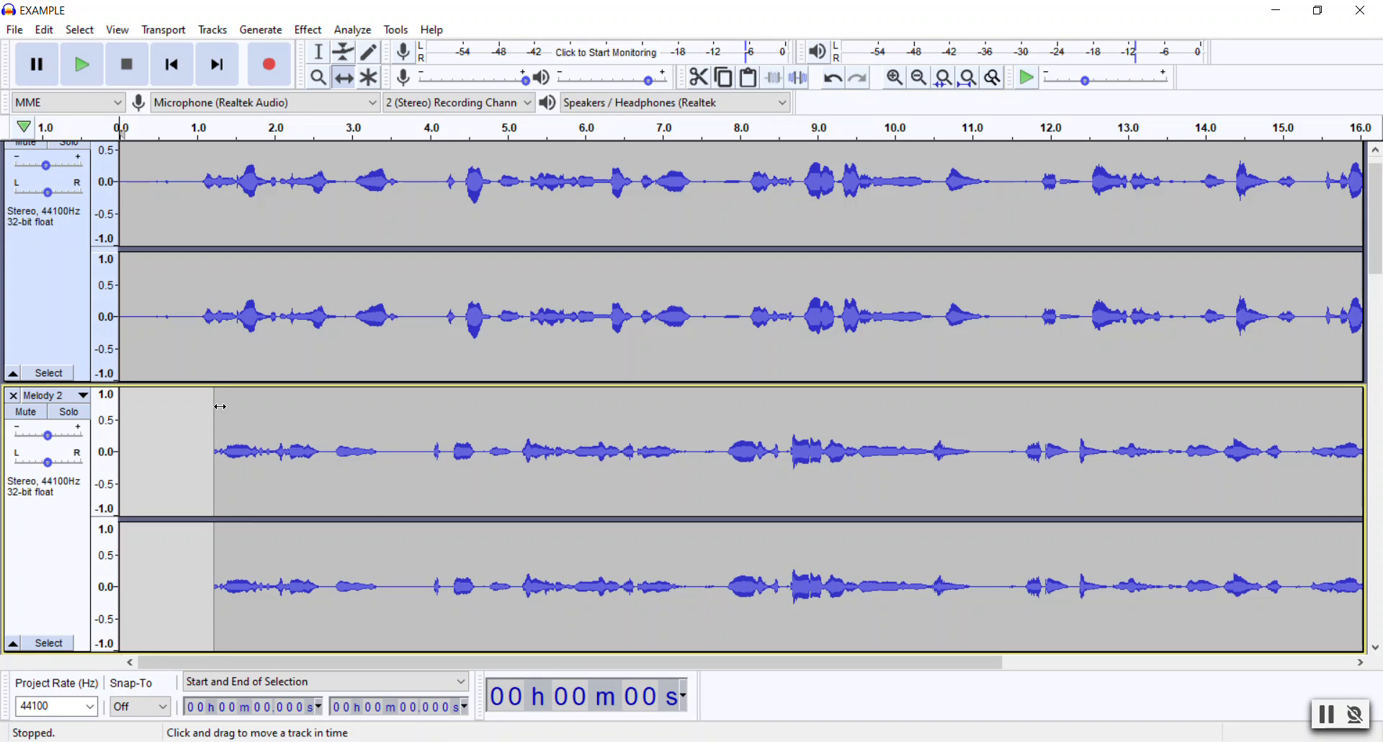
{"action": "key", "text": "space"}
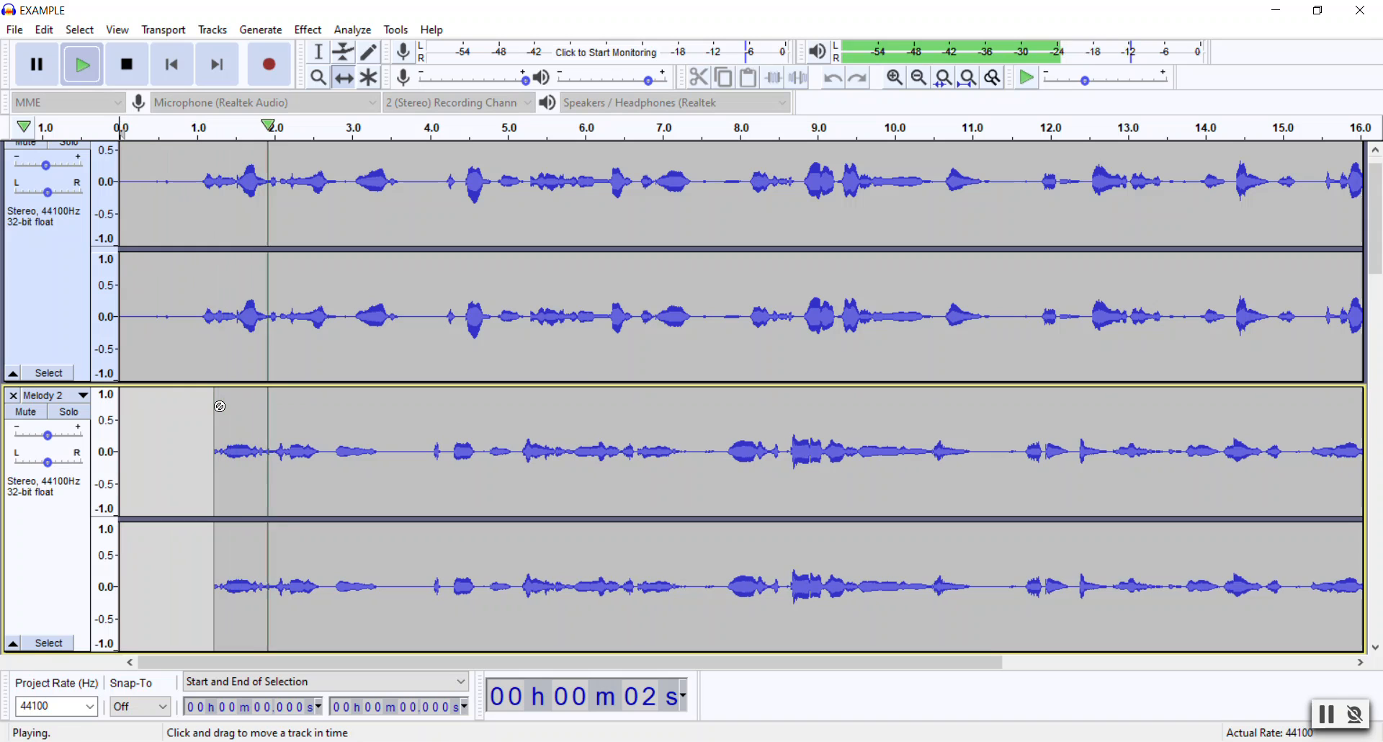
{"action": "key", "text": "space"}
- Nudge Melody 2 slightly later in three tiny moves, playing both melodies from the beginning after each one
{"action": "left_click_drag", "start_coordinate": [220, 407], "coordinate": [221, 407]}
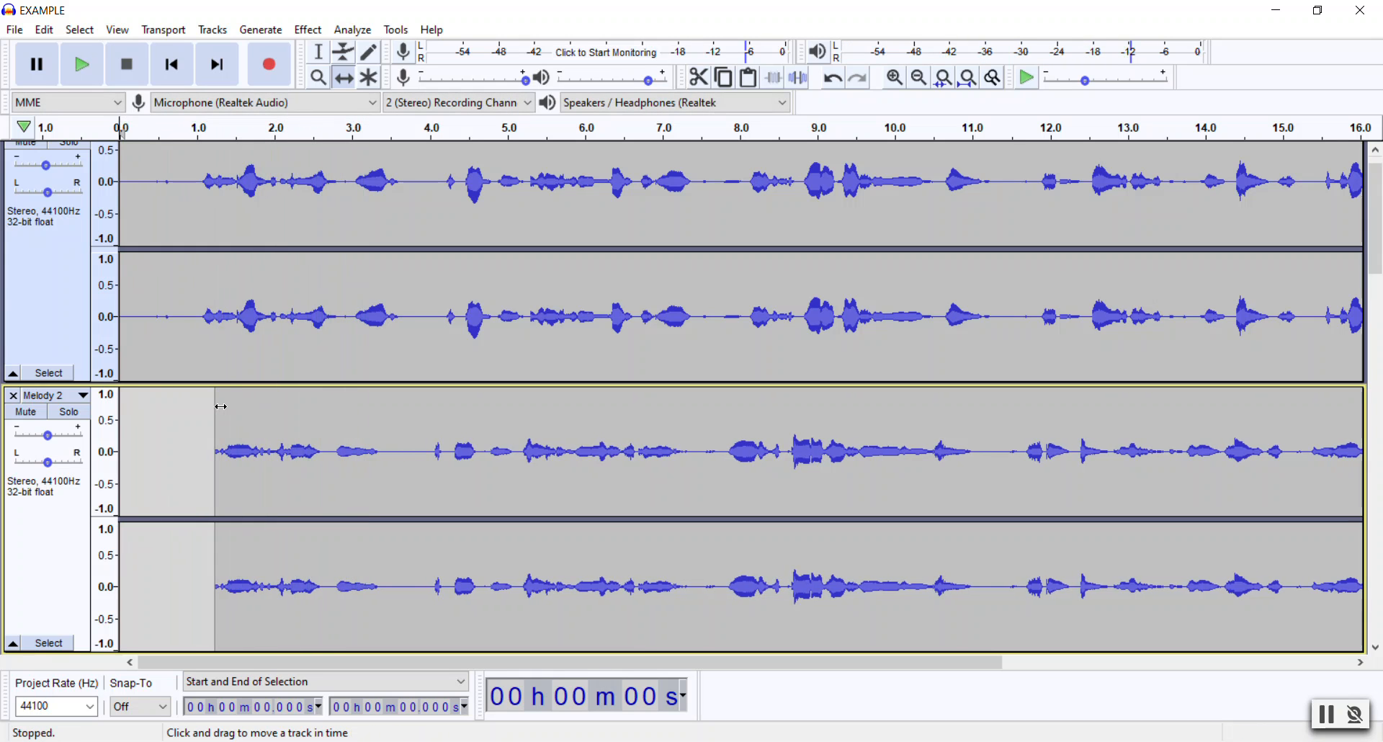
{"action": "key", "text": "space"}
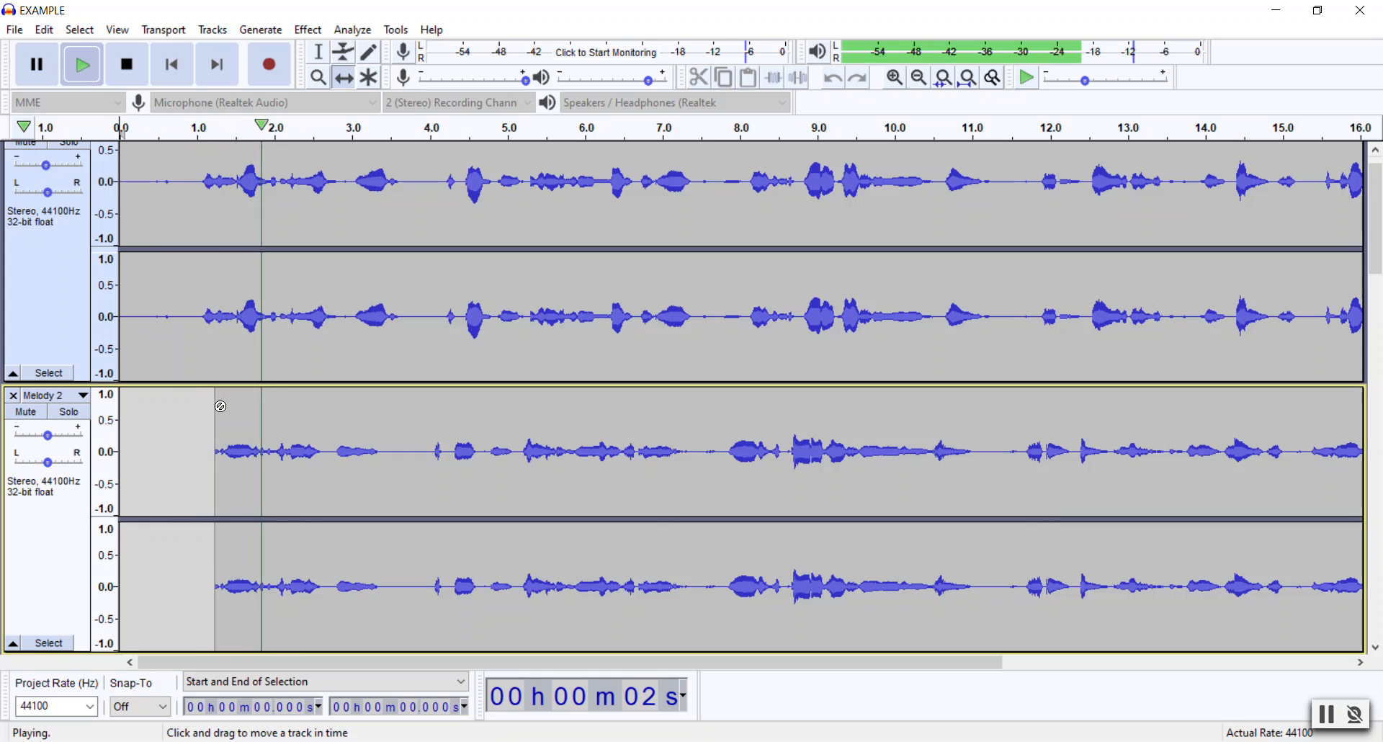
{"action": "key", "text": "space"}
{"action": "left_click_drag", "start_coordinate": [220, 407], "coordinate": [221, 406]}
{"action": "key", "text": "space"}
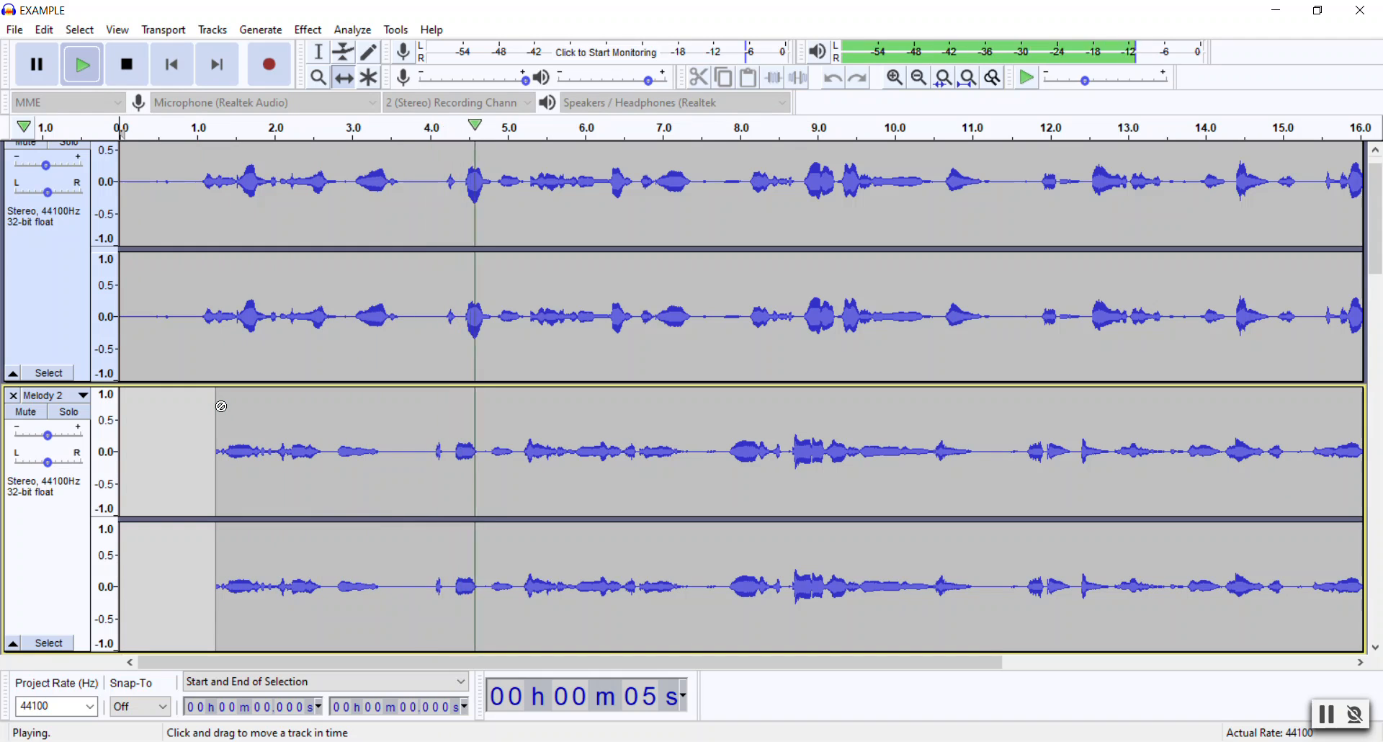
{"action": "key", "text": "space"}
{"action": "left_click_drag", "start_coordinate": [222, 407], "coordinate": [223, 408]}
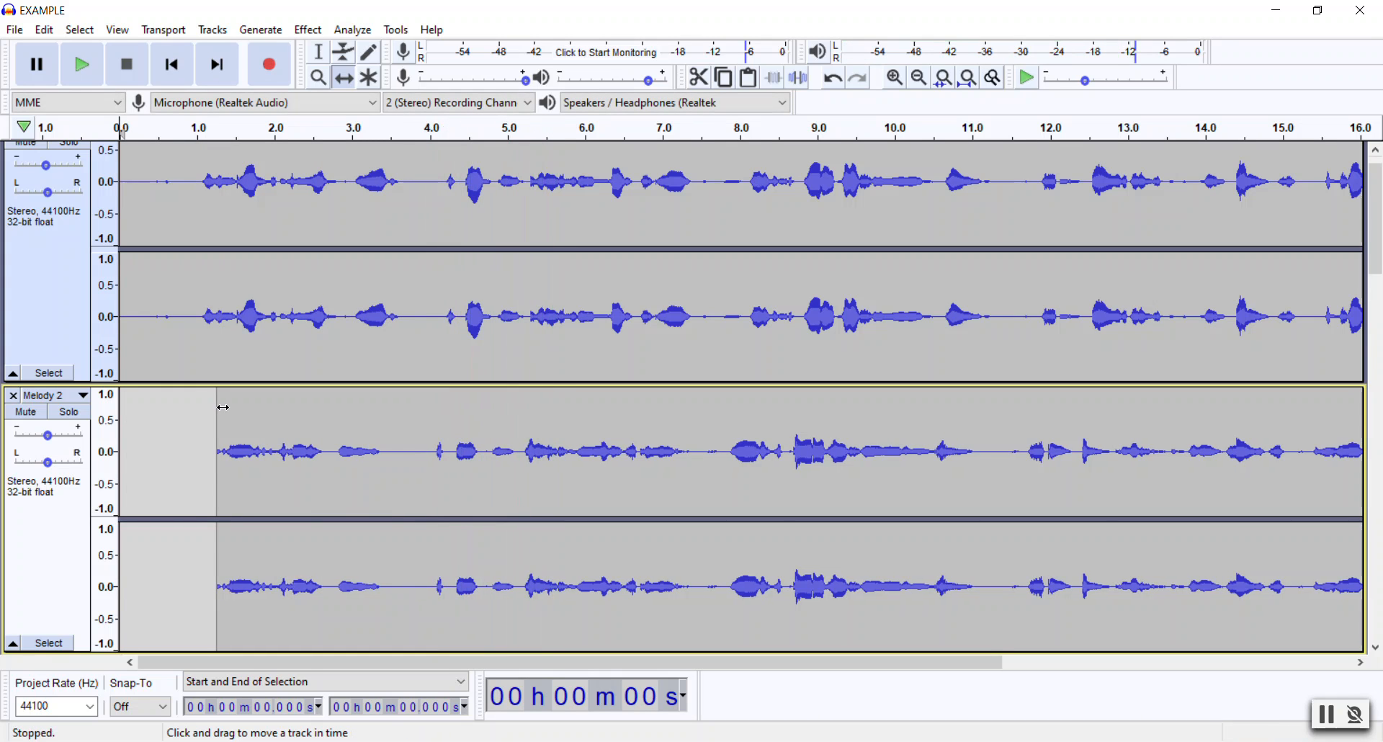
{"action": "key", "text": "space"}
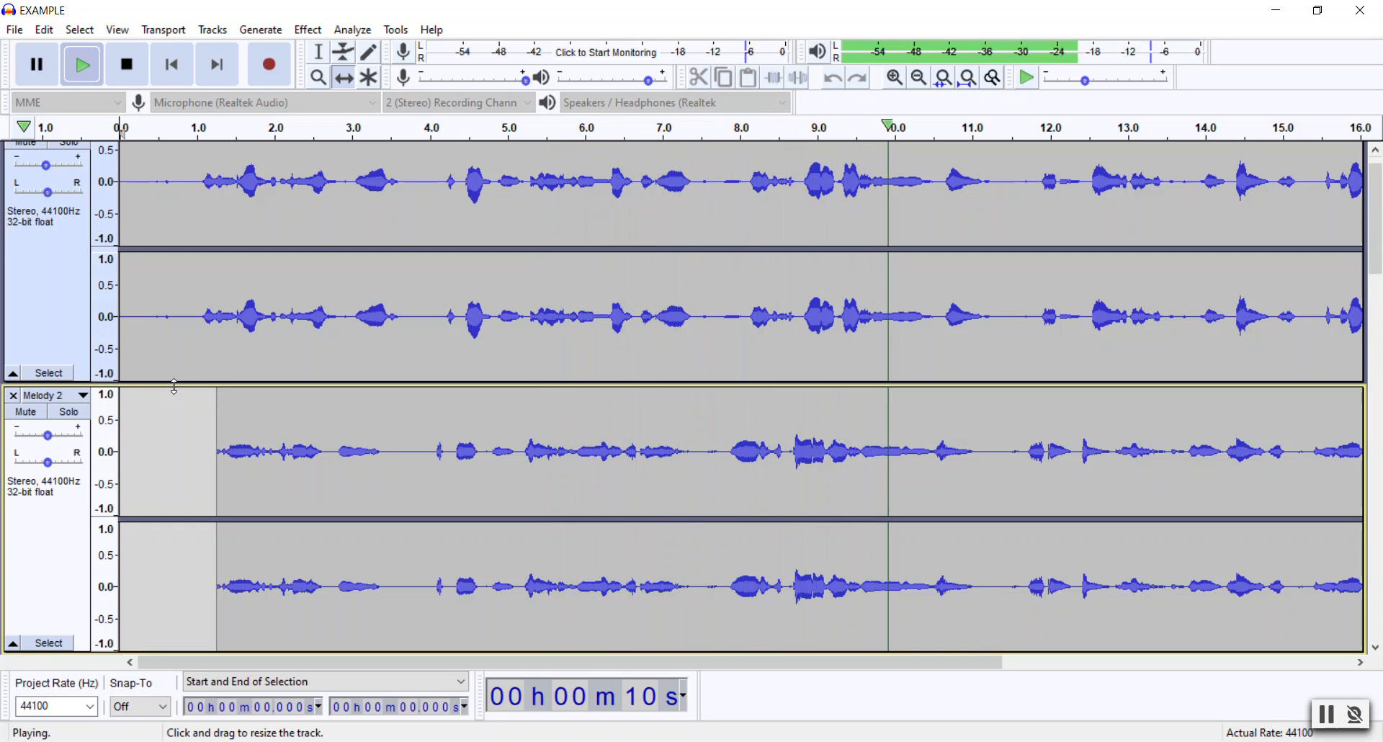
{"action": "key", "text": "space"}
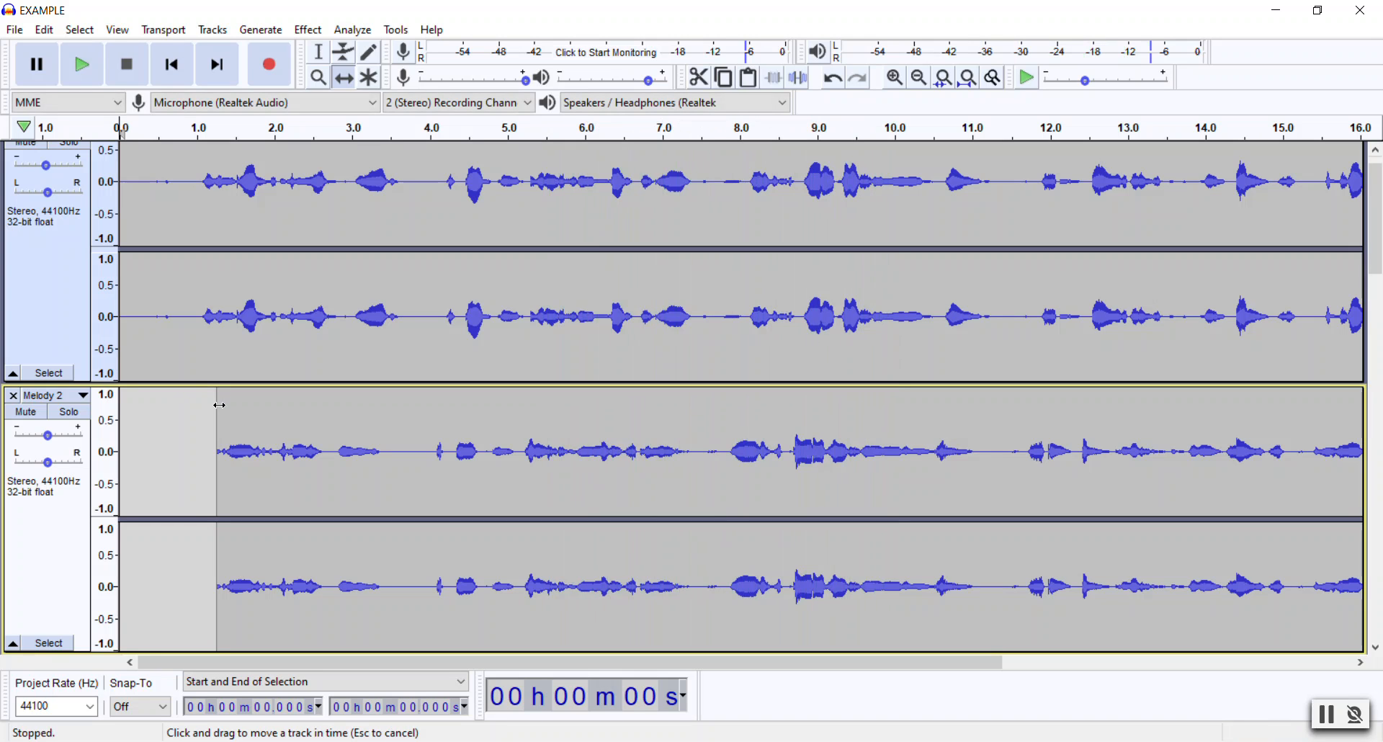
- Fine-tune Melody 2 a tiny amount later, to about 1.25 s, and play both melodies from the beginning
{"action": "left_click_drag", "start_coordinate": [219, 405], "coordinate": [218, 405]}
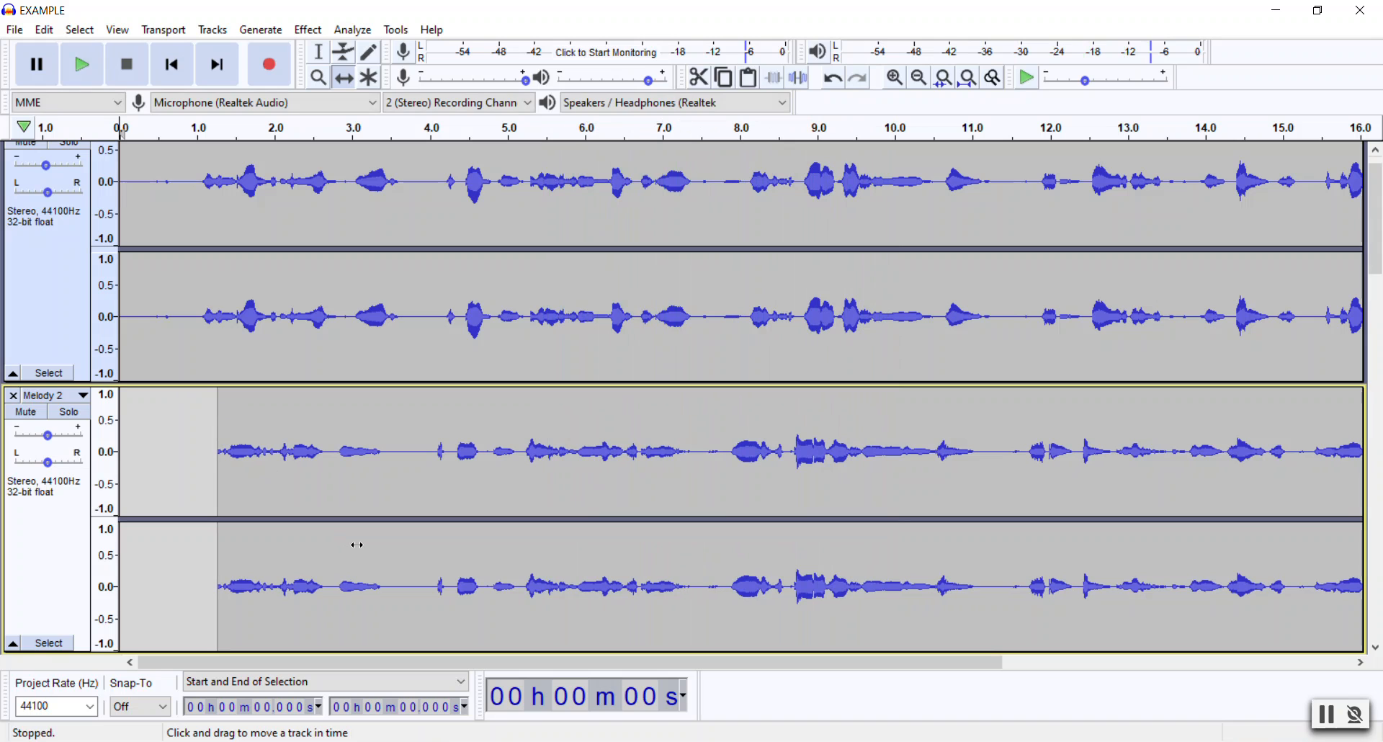
{"action": "key", "text": "space"}
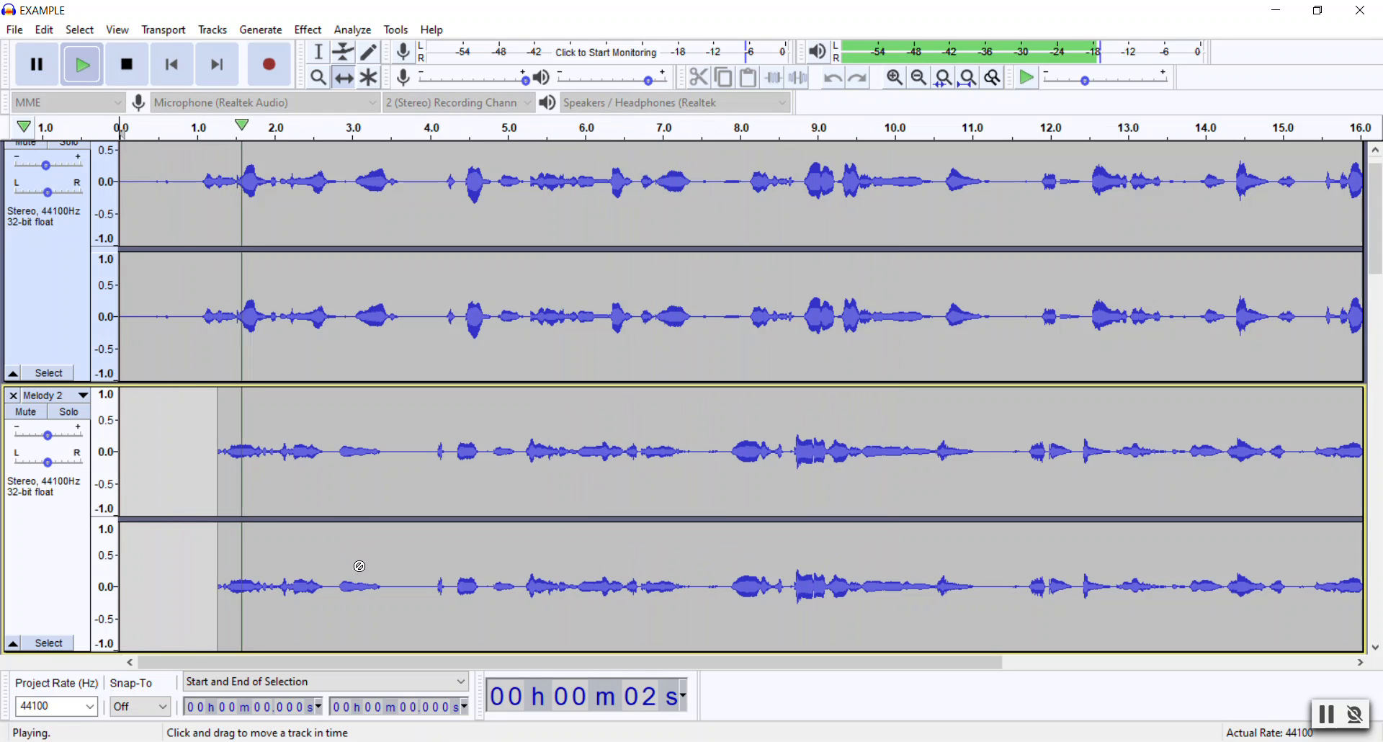
{"action": "key", "text": "space"}
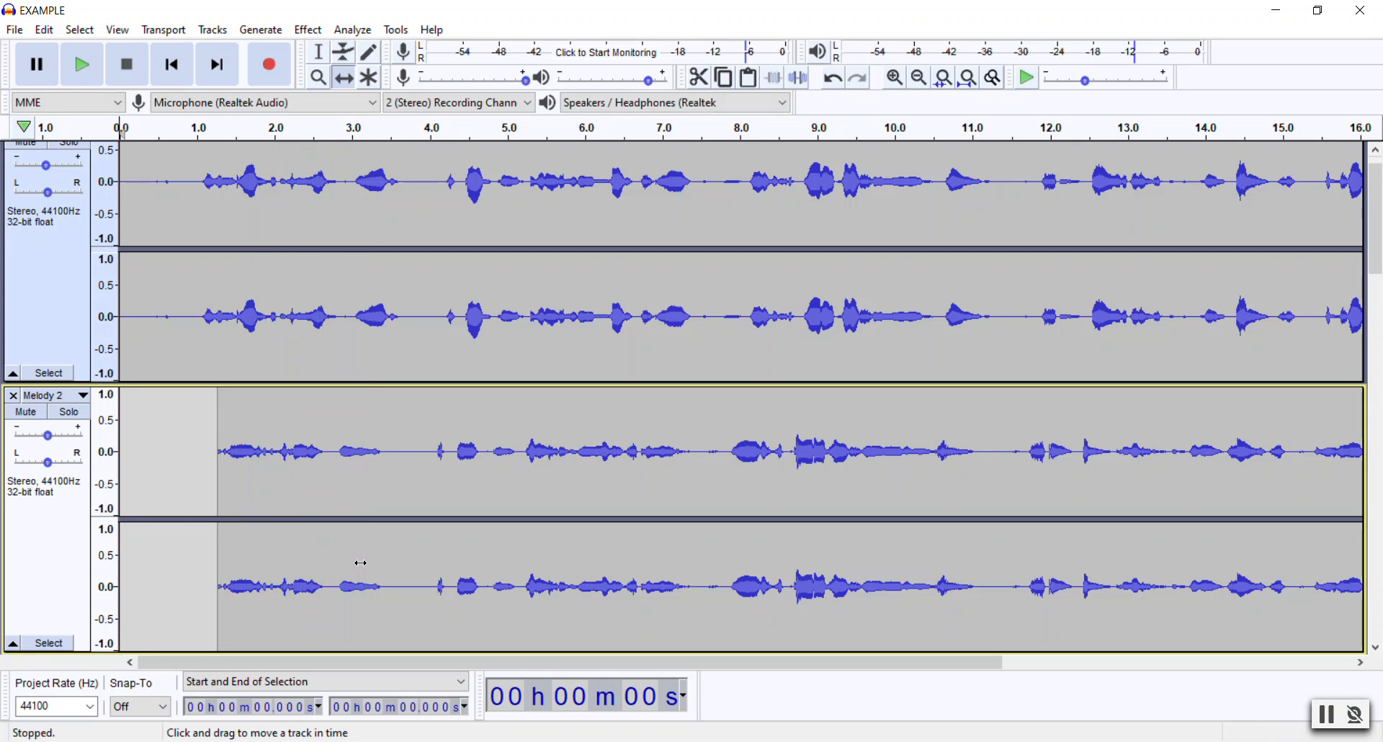
{"action": "scroll", "coordinate": [330, 547], "scroll_direction": "up", "scroll_amount": 1}
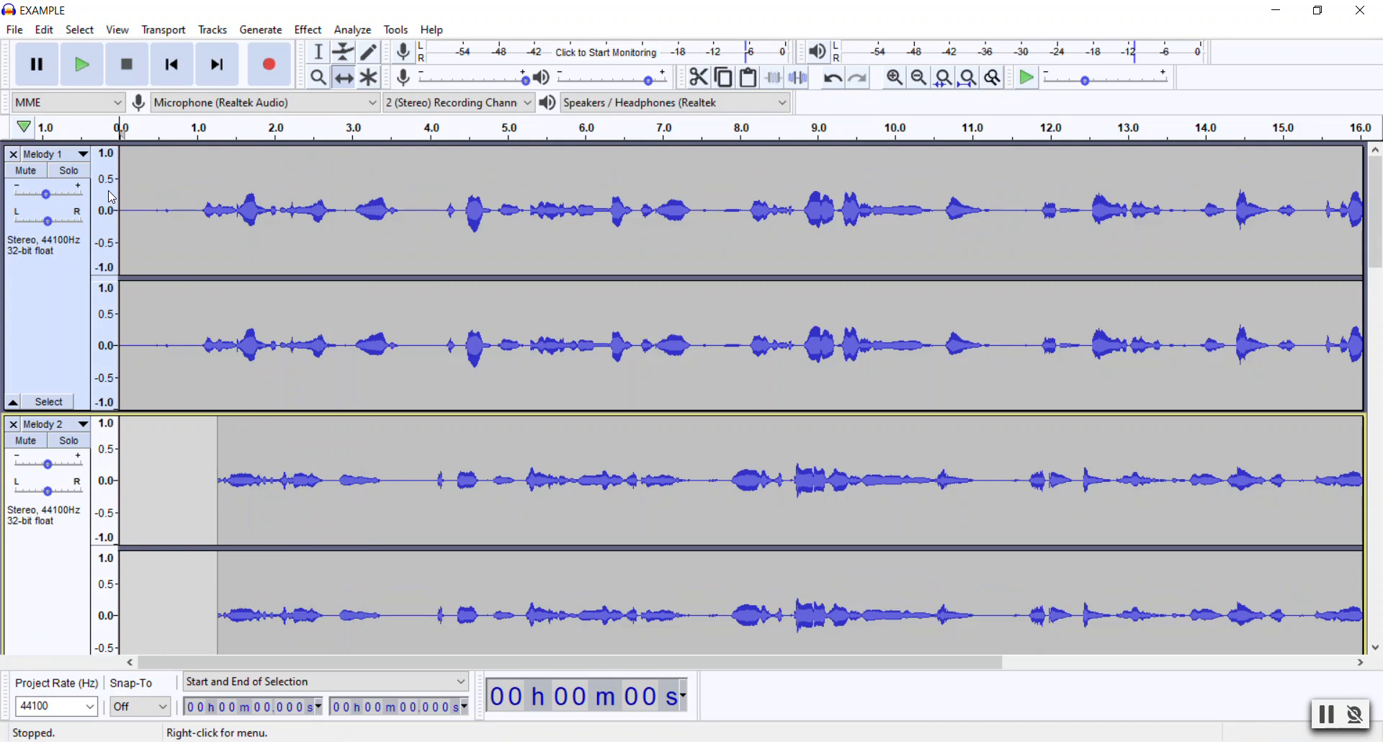